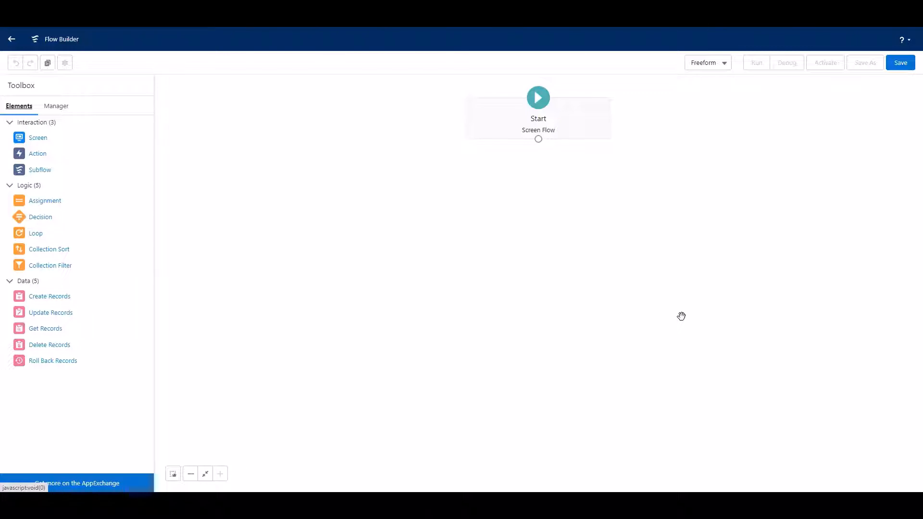
# Switch the flow canvas to Auto-Layout and add a Screen element between Start and End.
pyautogui.click(719, 67)
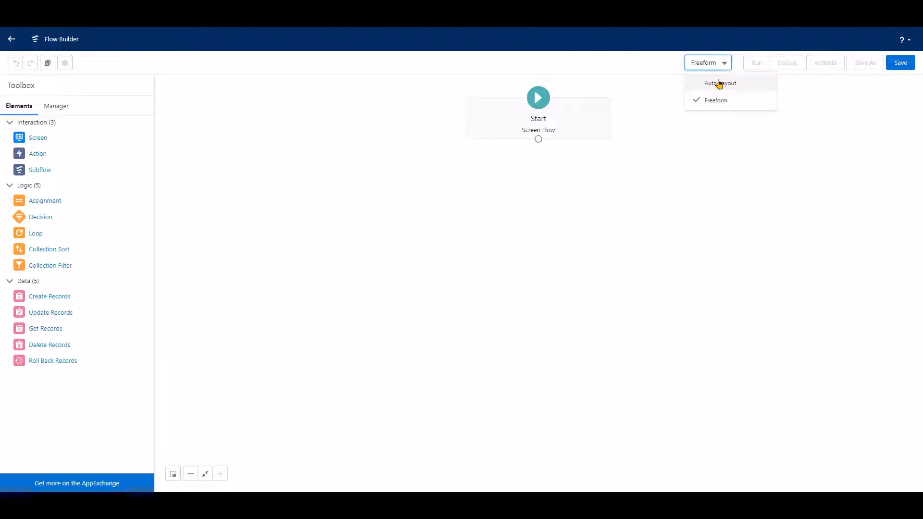
pyautogui.click(719, 82)
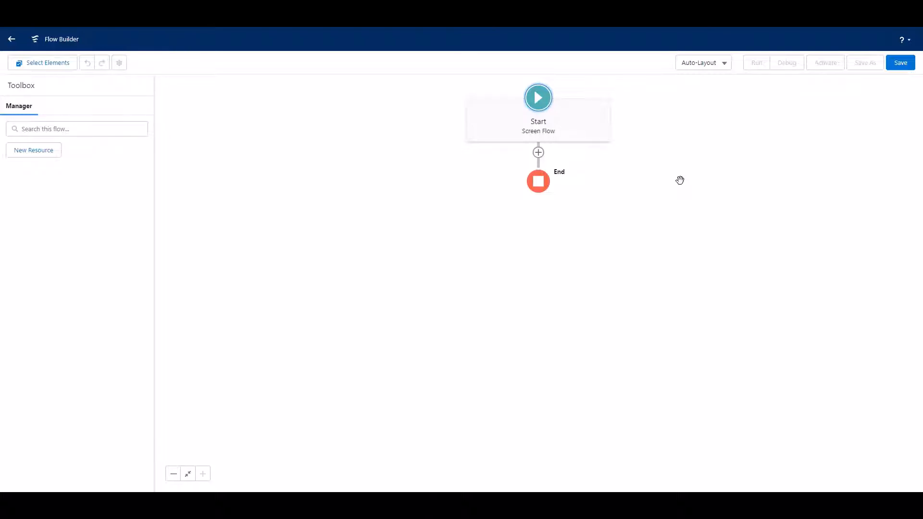
pyautogui.click(538, 153)
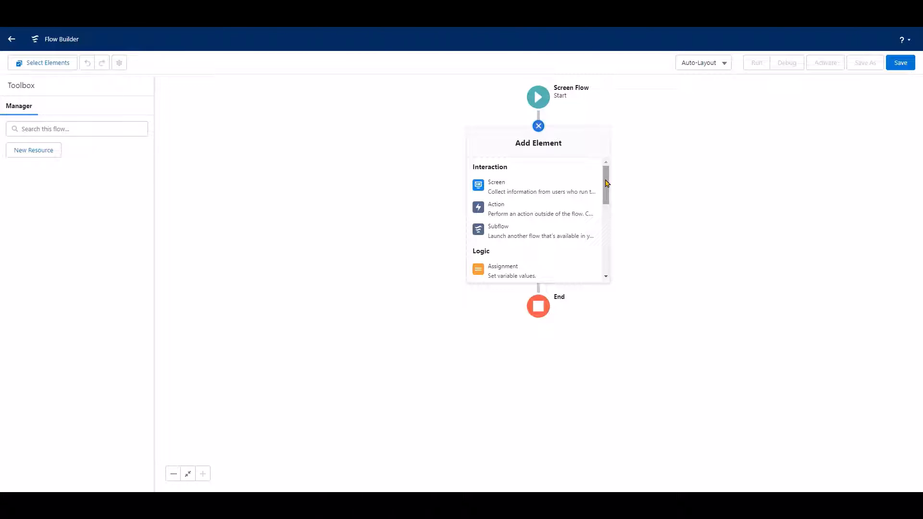
pyautogui.moveTo(606, 183); pyautogui.dragTo(607, 206)
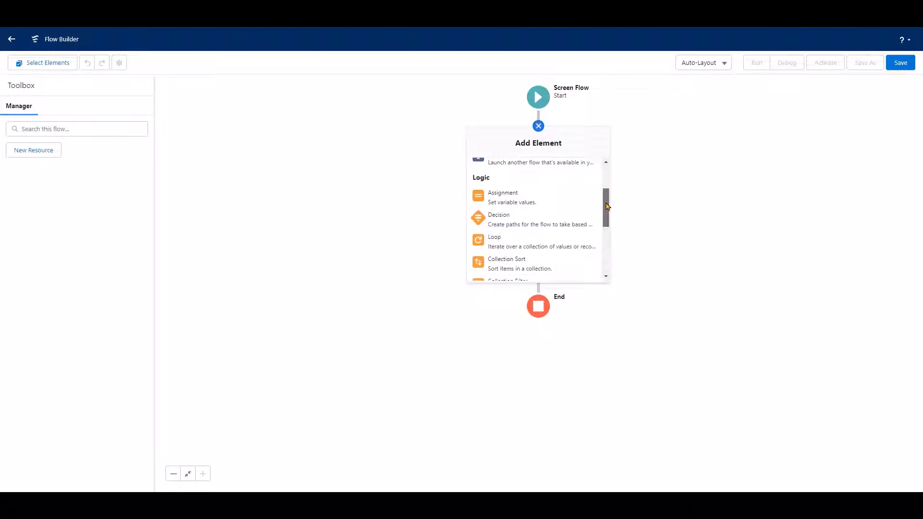
pyautogui.moveTo(607, 207); pyautogui.dragTo(605, 244)
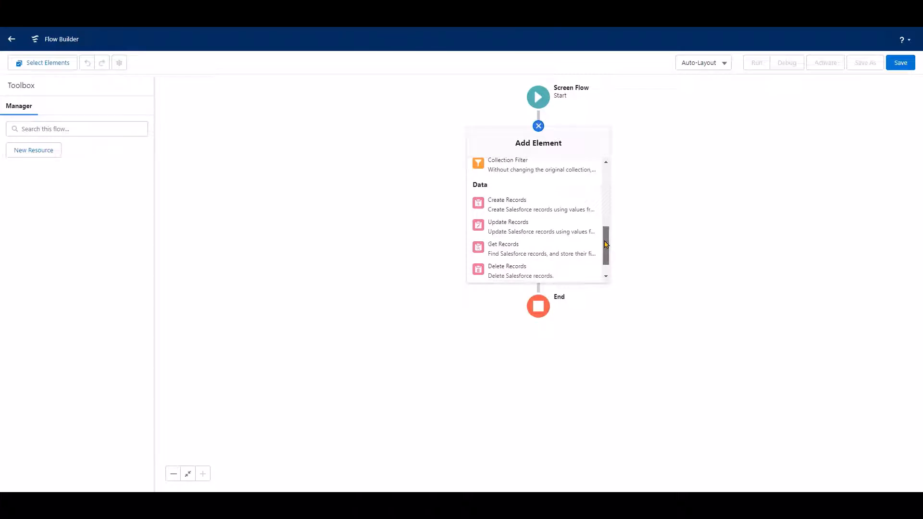
pyautogui.moveTo(606, 244); pyautogui.dragTo(605, 255)
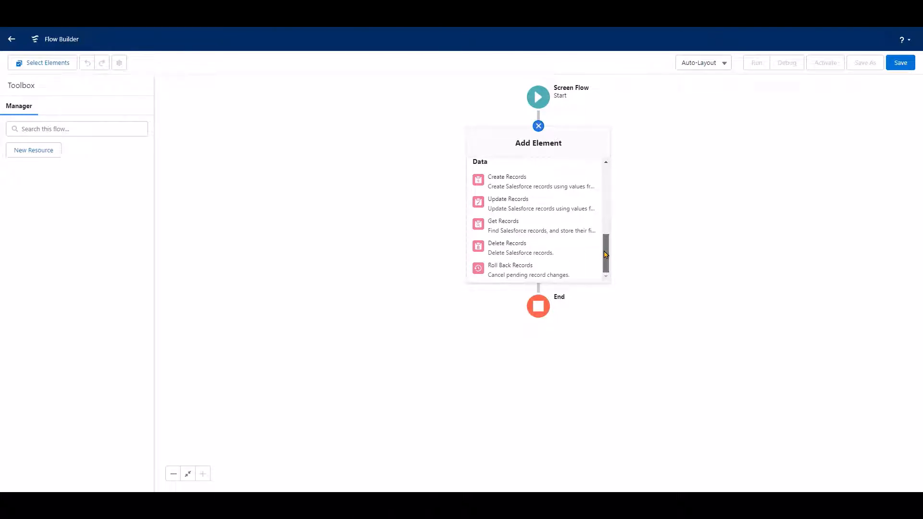
pyautogui.moveTo(606, 254); pyautogui.dragTo(614, 177)
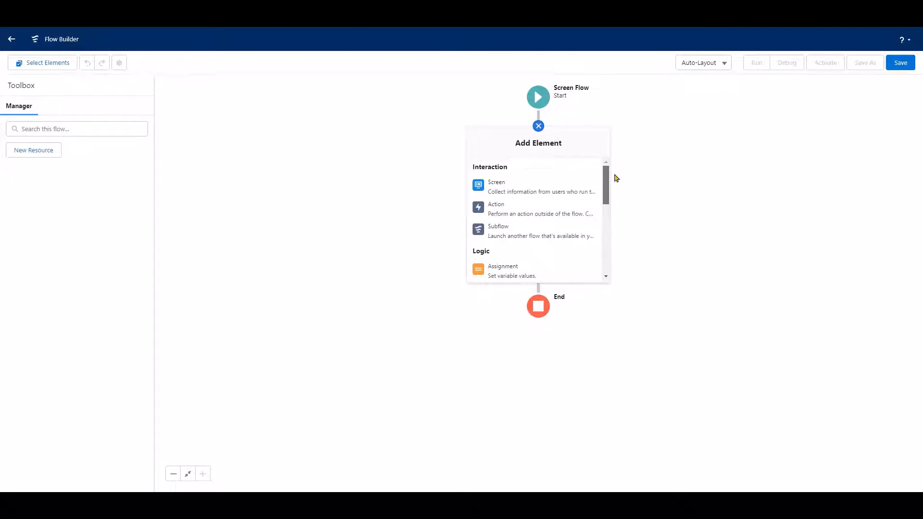
pyautogui.click(542, 188)
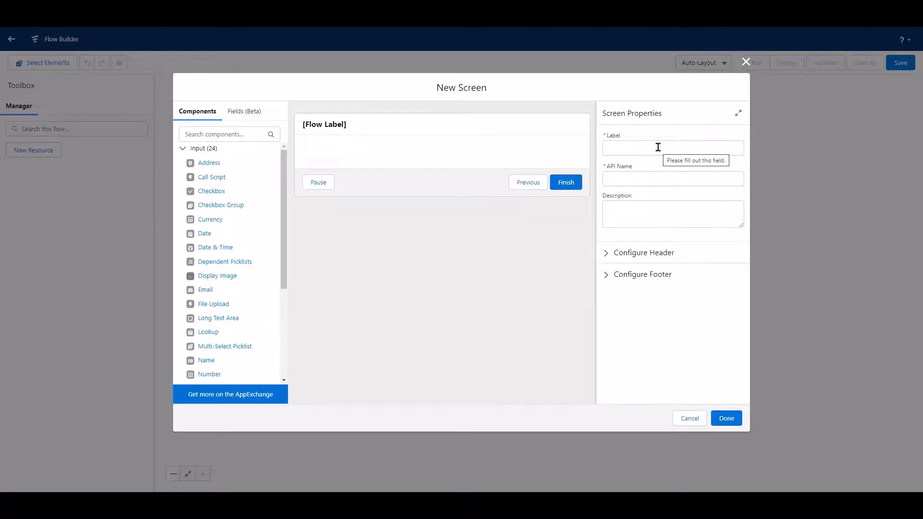
# Label the new screen Case Screen, keep the matching API name, and finish the element.
pyautogui.click(657, 147)
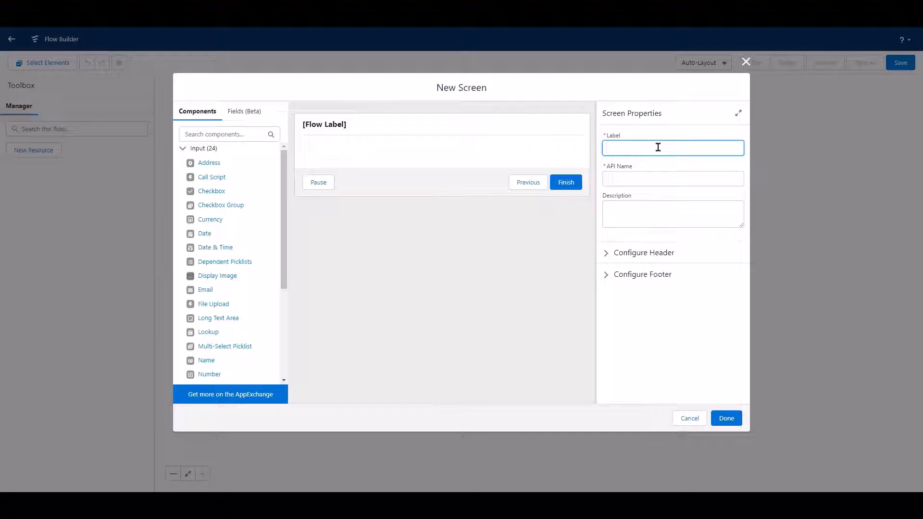
pyautogui.write('Case Screen')
pyautogui.click(659, 169)
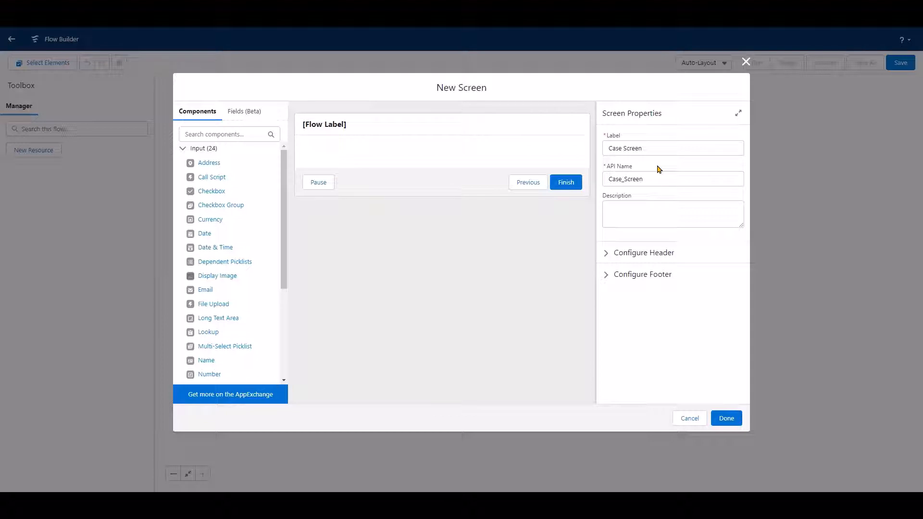
pyautogui.click(727, 418)
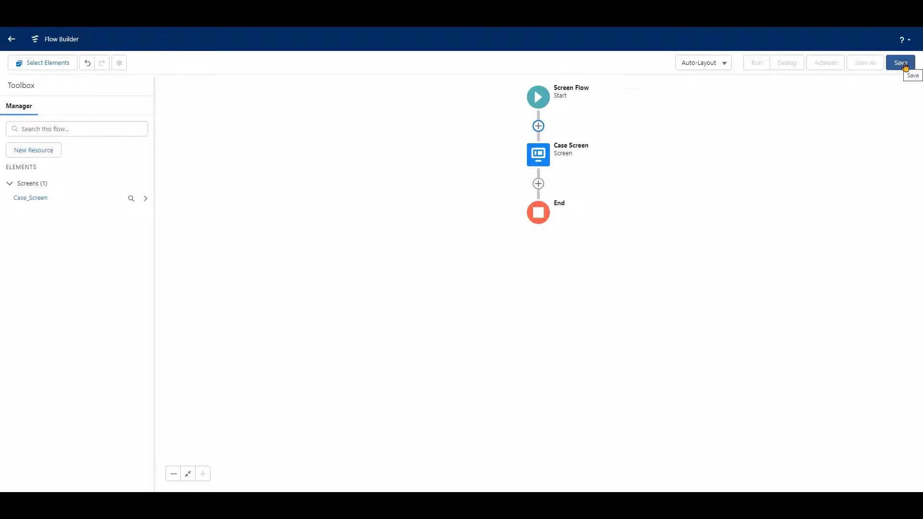
# Save the flow with the label Quick Case.
pyautogui.click(904, 66)
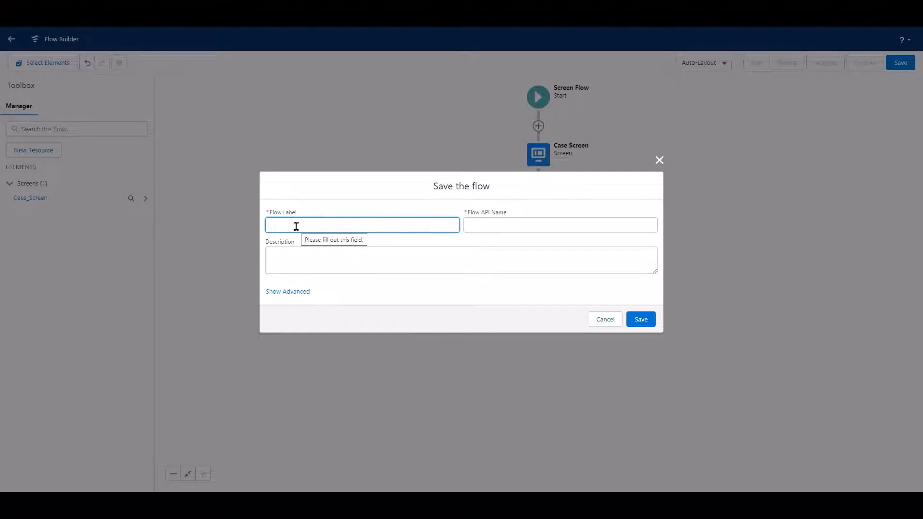
pyautogui.write('Quick Case')
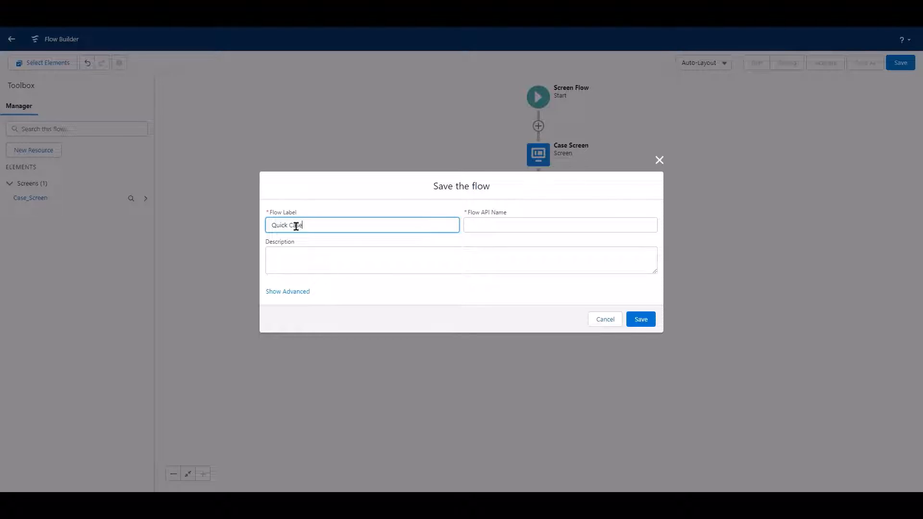
pyautogui.click(472, 243)
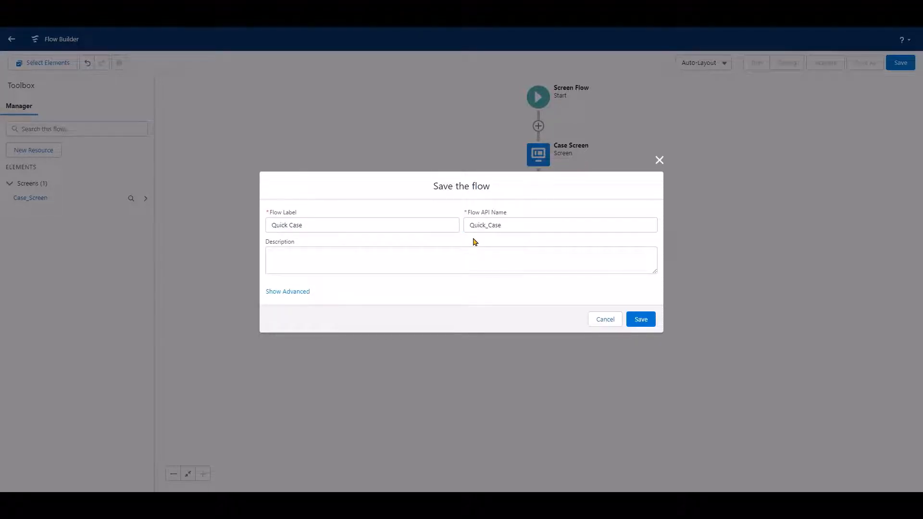
pyautogui.click(641, 320)
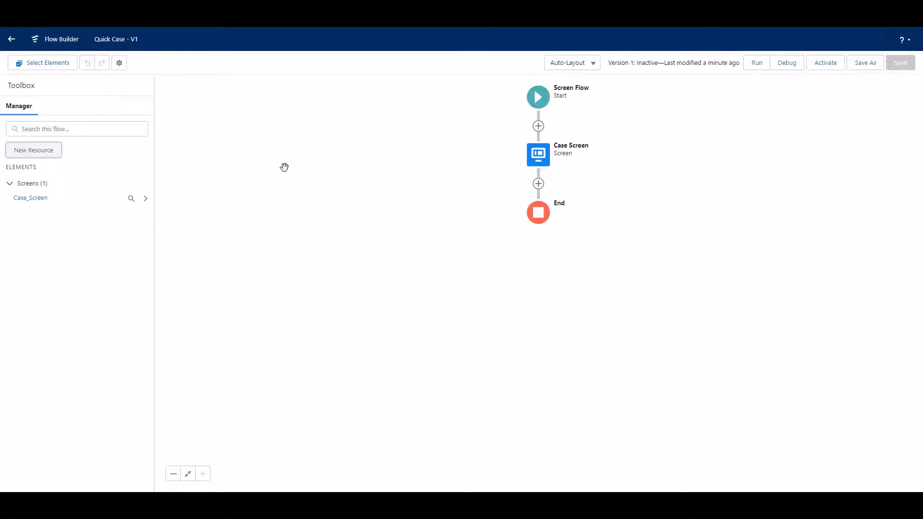
# Start a new Variable resource with the API name case.
pyautogui.click(40, 154)
pyautogui.click(651, 222)
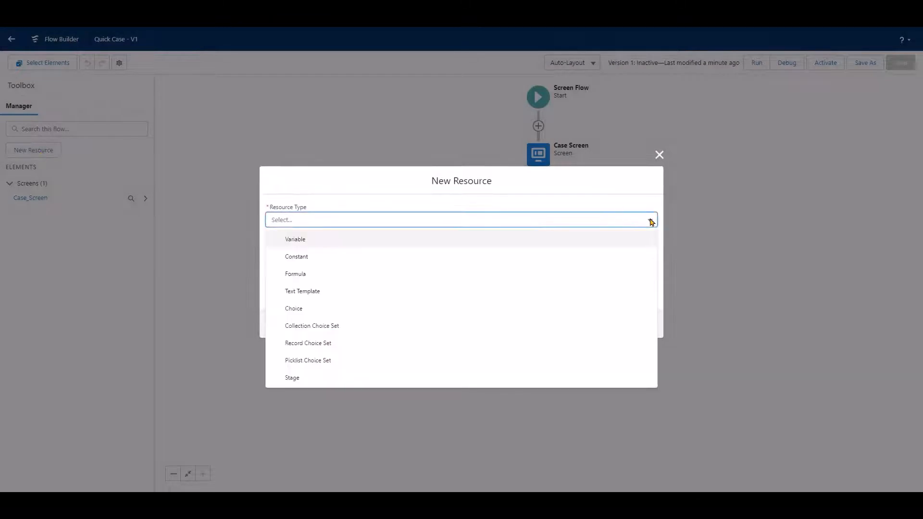
pyautogui.click(485, 238)
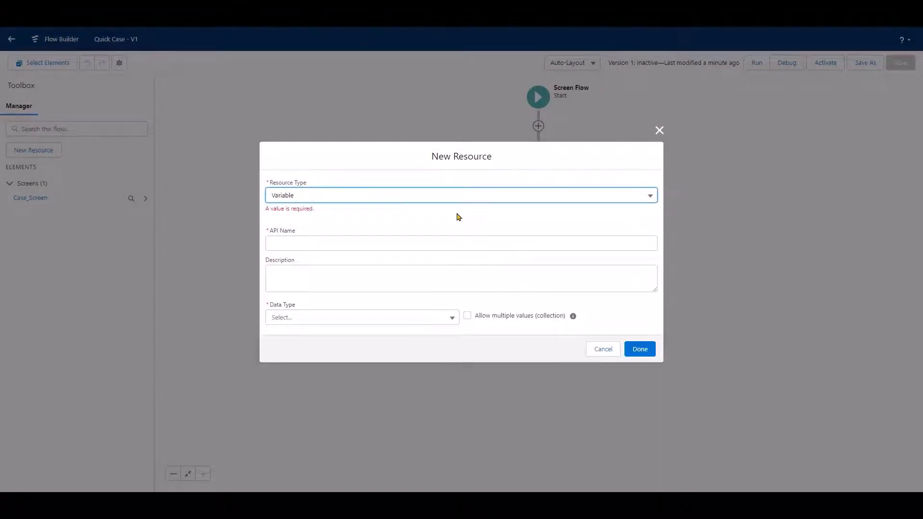
pyautogui.click(384, 240)
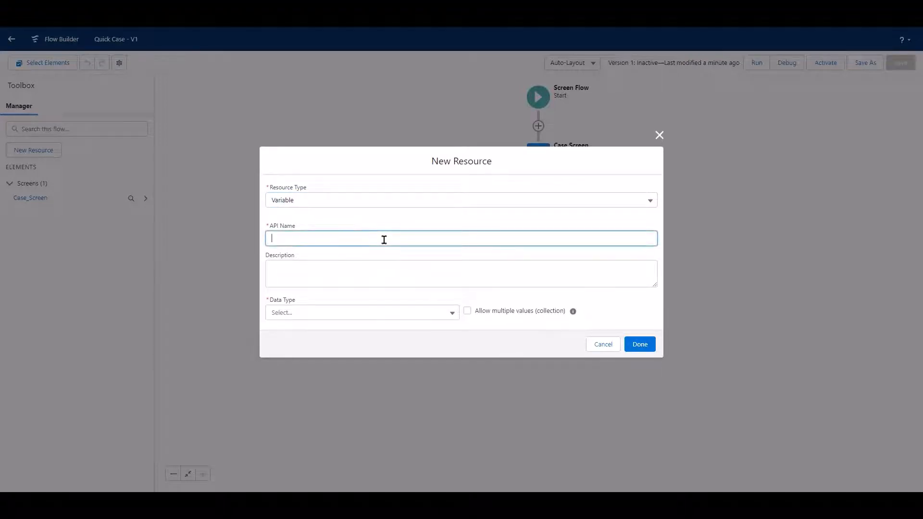
pyautogui.write('case')
pyautogui.click(380, 257)
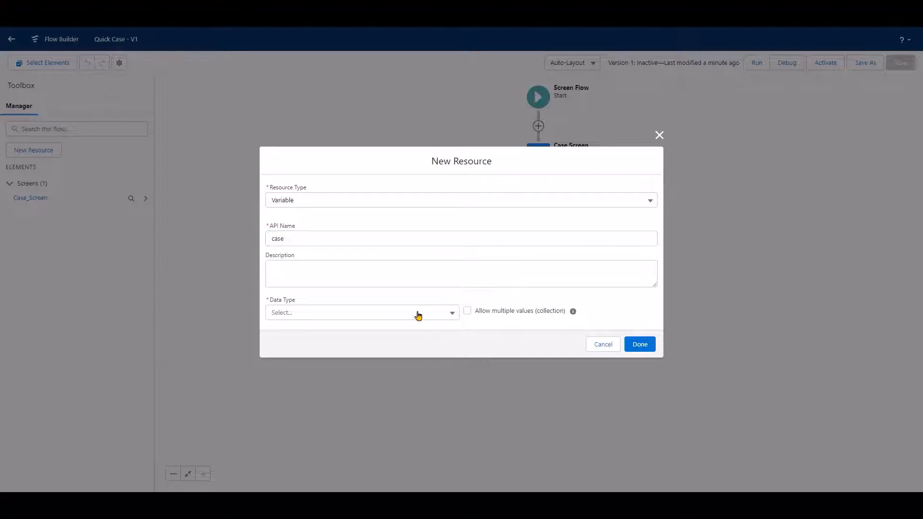
# Make the variable a single Record of the Case object, finish the resource, and save the flow.
pyautogui.click(446, 315)
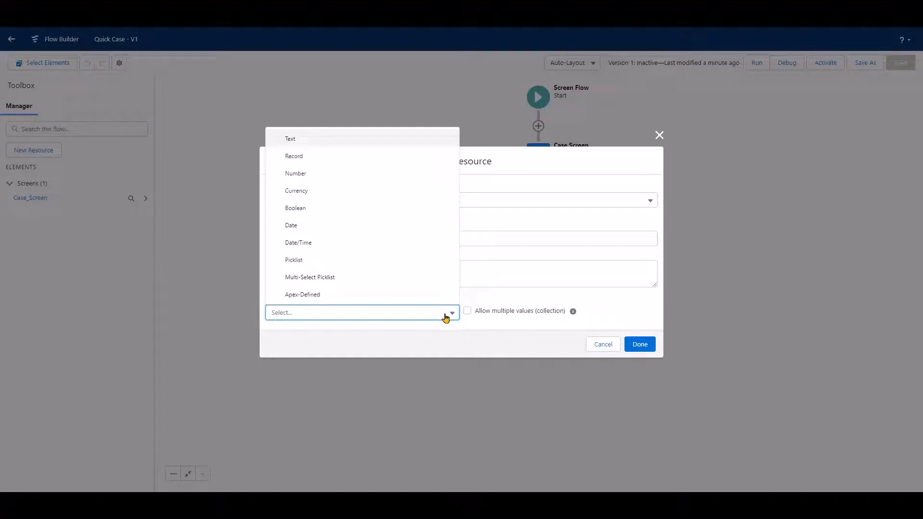
pyautogui.click(355, 156)
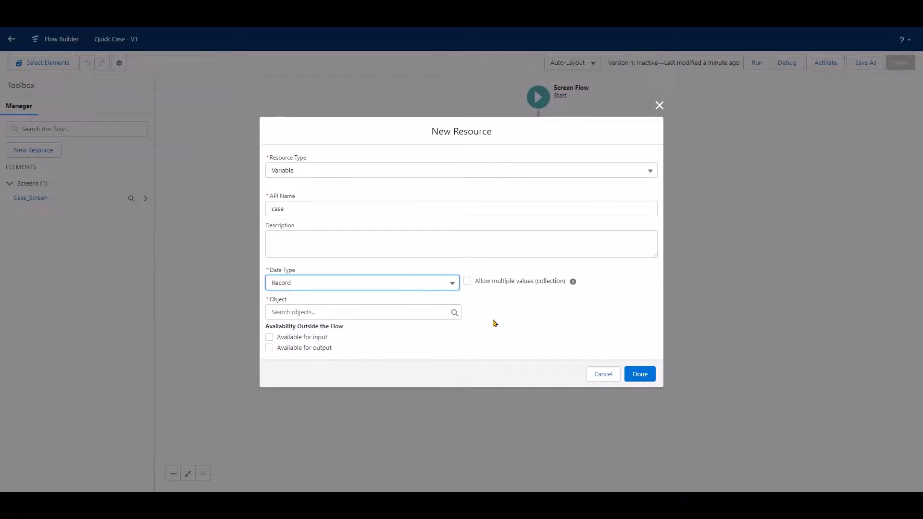
pyautogui.click(367, 312)
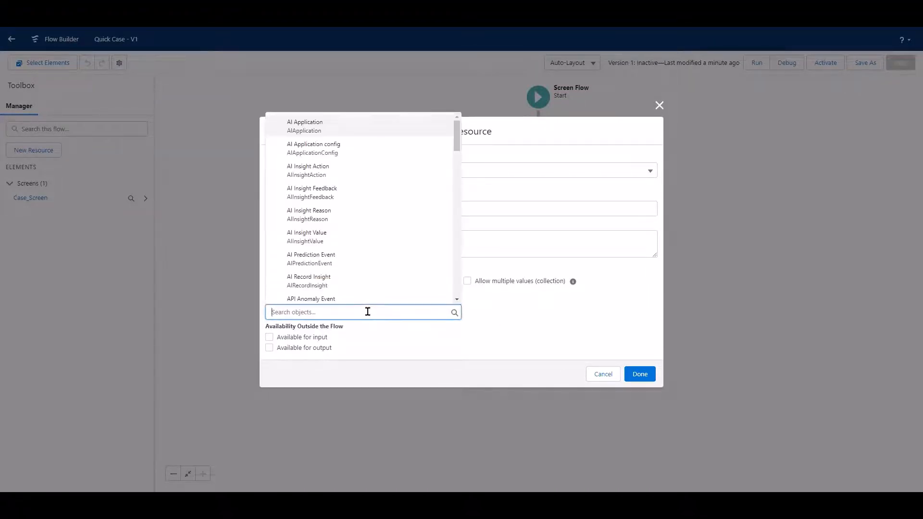
pyautogui.write('Case')
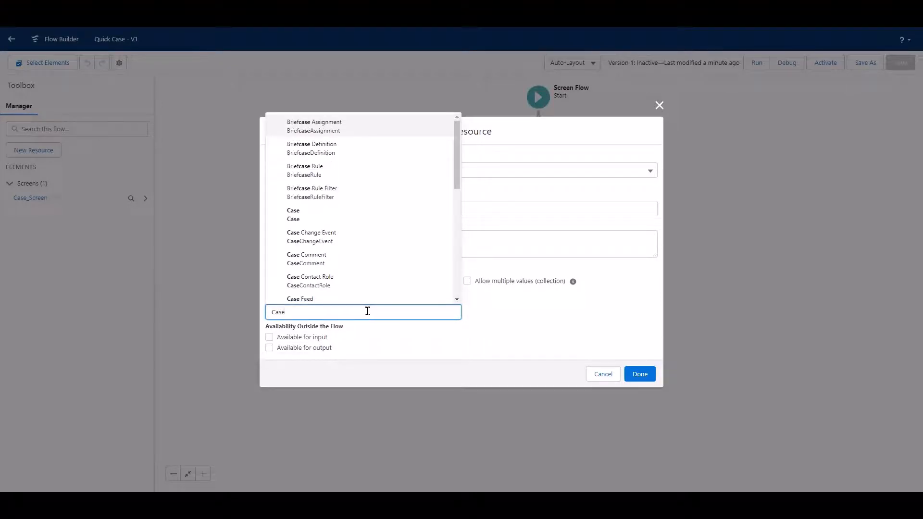
pyautogui.click(301, 214)
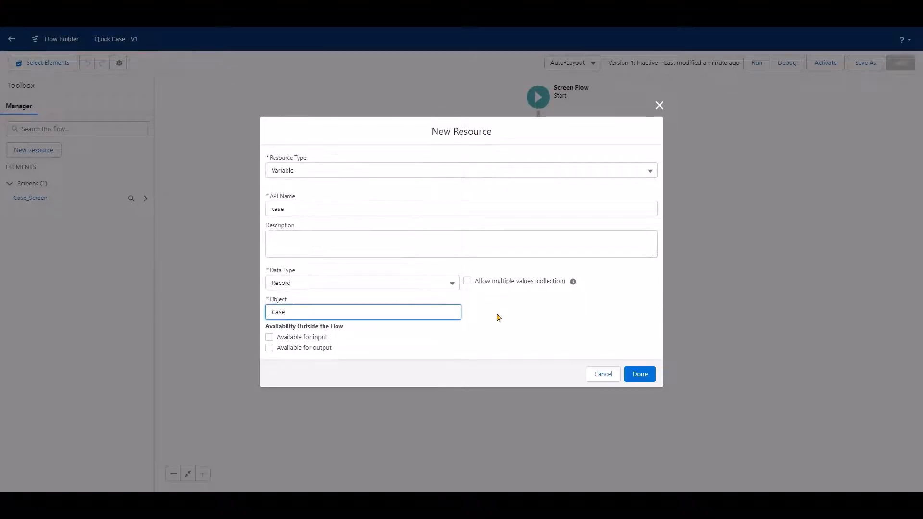
pyautogui.click(640, 375)
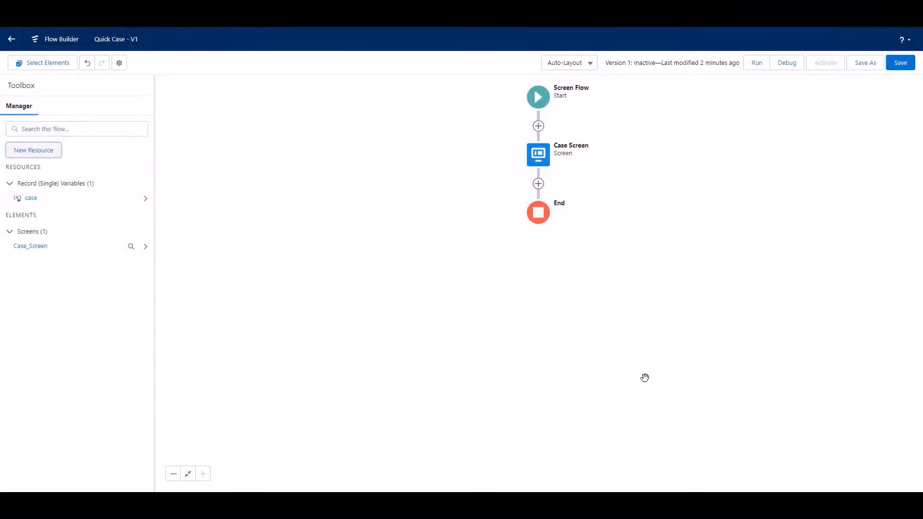
pyautogui.hotkey('ctrl', 's')
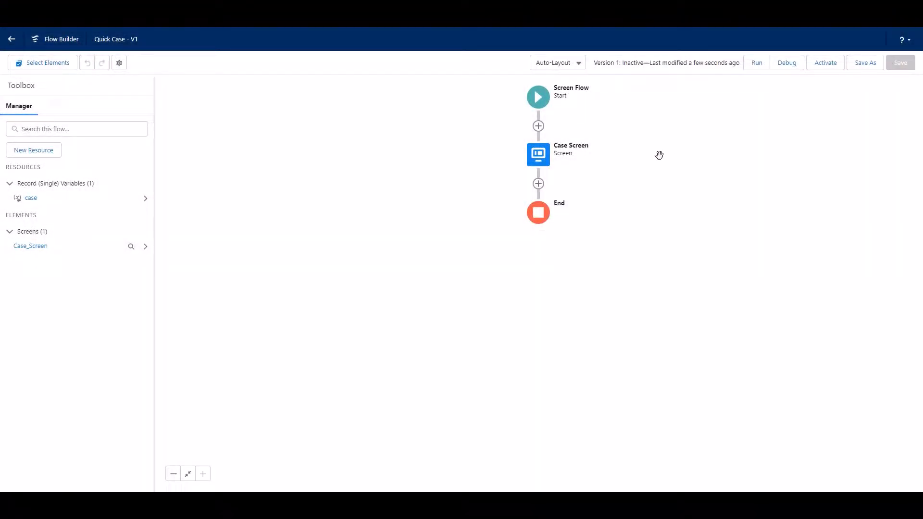
# Open the Case Screen element for editing and add a Picklist component to its layout.
pyautogui.click(540, 158)
pyautogui.click(537, 243)
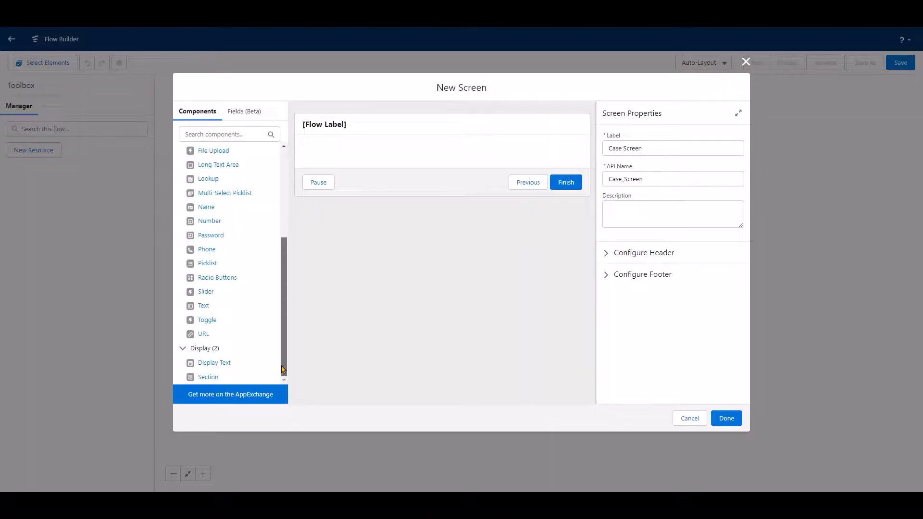
pyautogui.moveTo(283, 369); pyautogui.dragTo(308, 214)
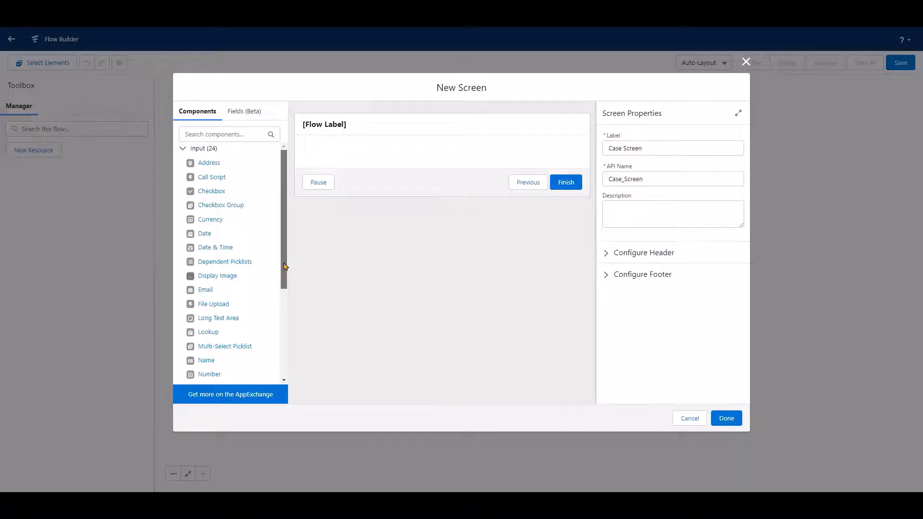
pyautogui.moveTo(284, 266); pyautogui.dragTo(282, 362)
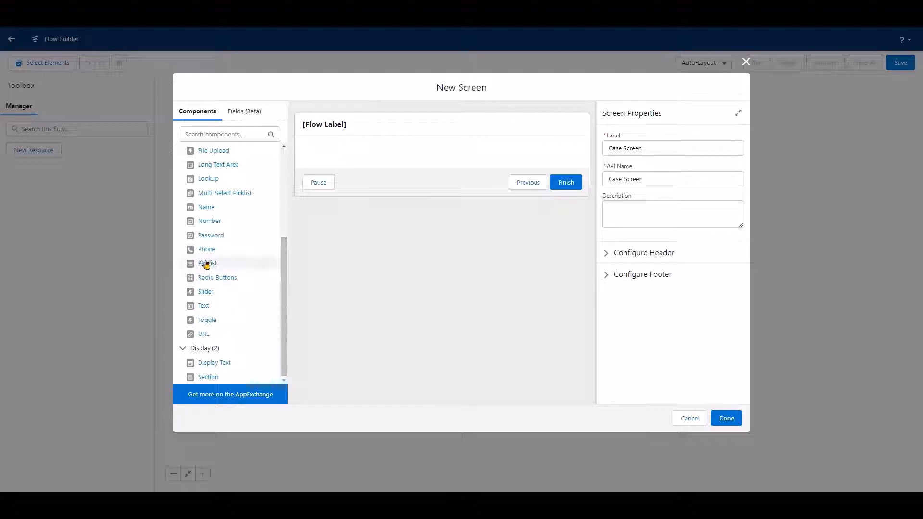
pyautogui.moveTo(206, 264); pyautogui.dragTo(363, 159)
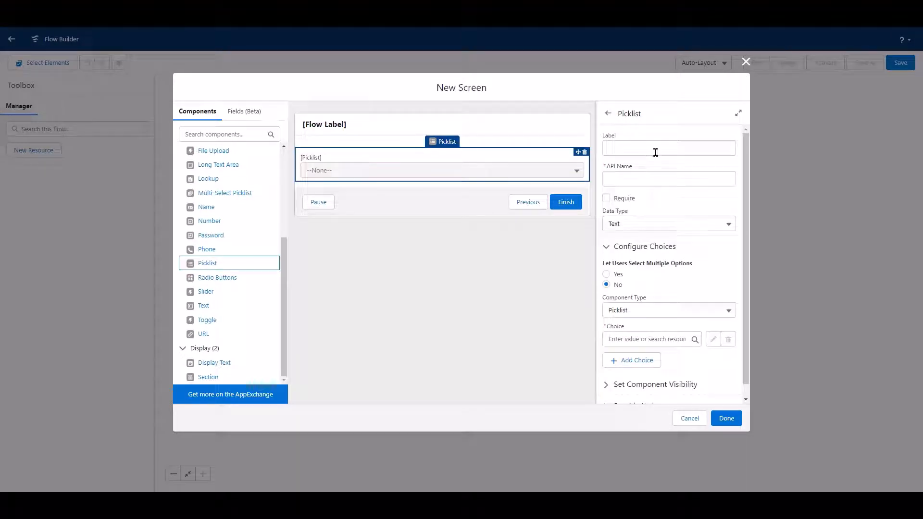
# Label the picklist component Contact.
pyautogui.click(654, 152)
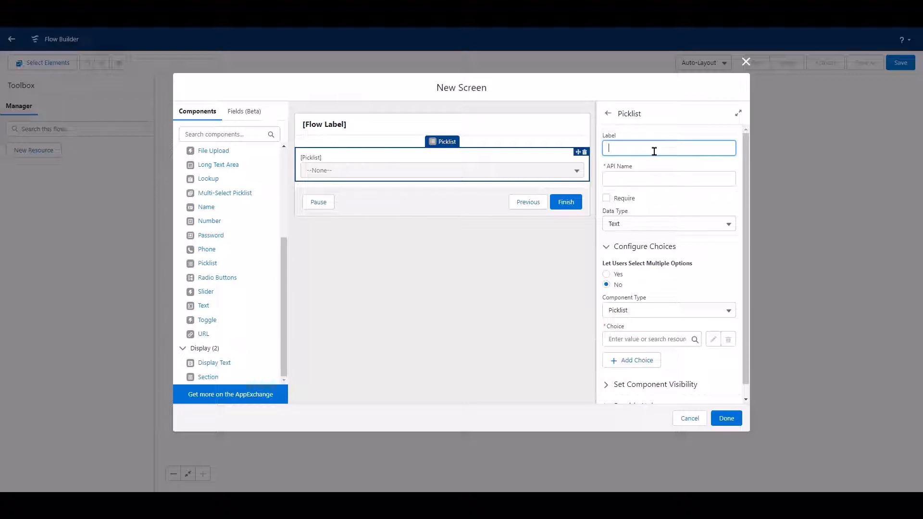
pyautogui.write('Contact')
pyautogui.click(659, 168)
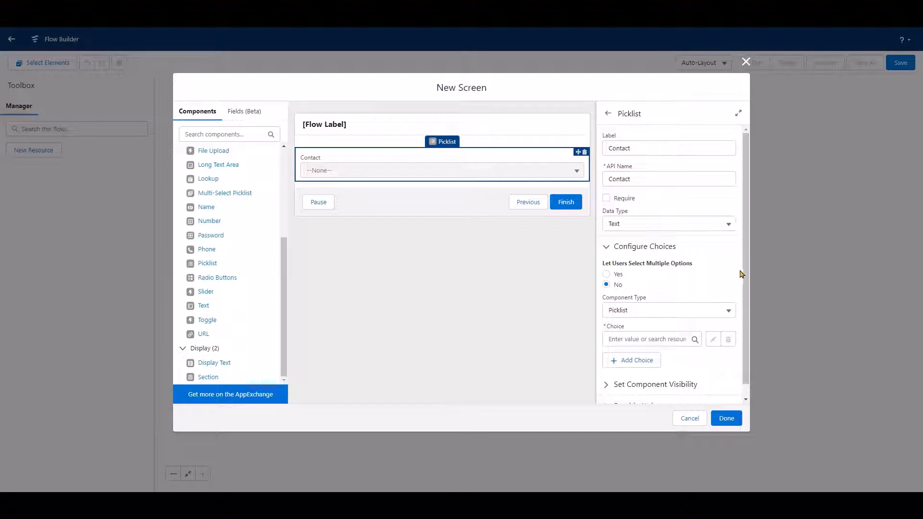
# Create a new choice resource for the Contact picklist as a Record Choice Set with the API name Contact_Choice_Picklist.
pyautogui.scroll(-1, 744, 318)
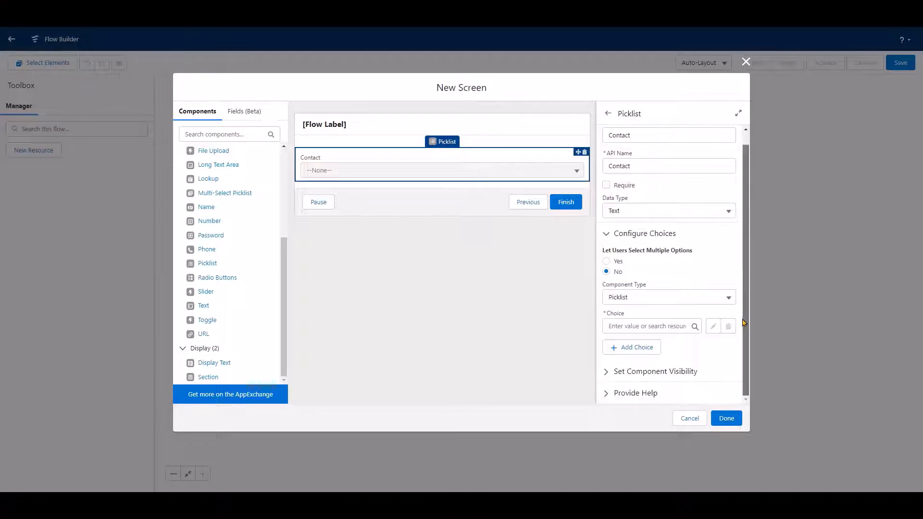
pyautogui.click(661, 324)
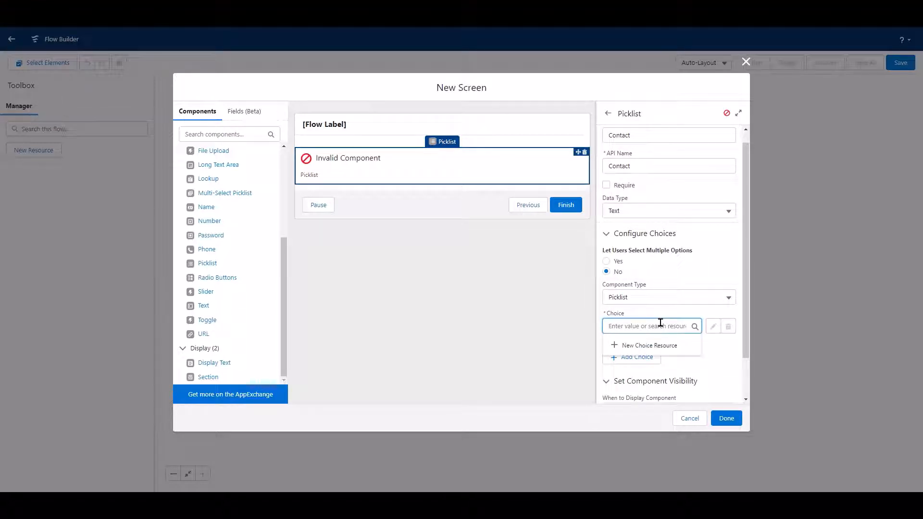
pyautogui.click(664, 345)
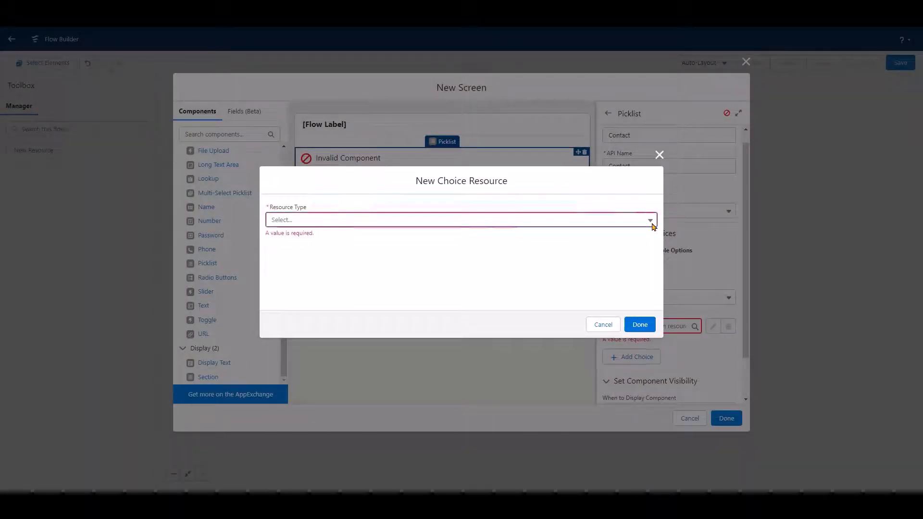
pyautogui.click(652, 222)
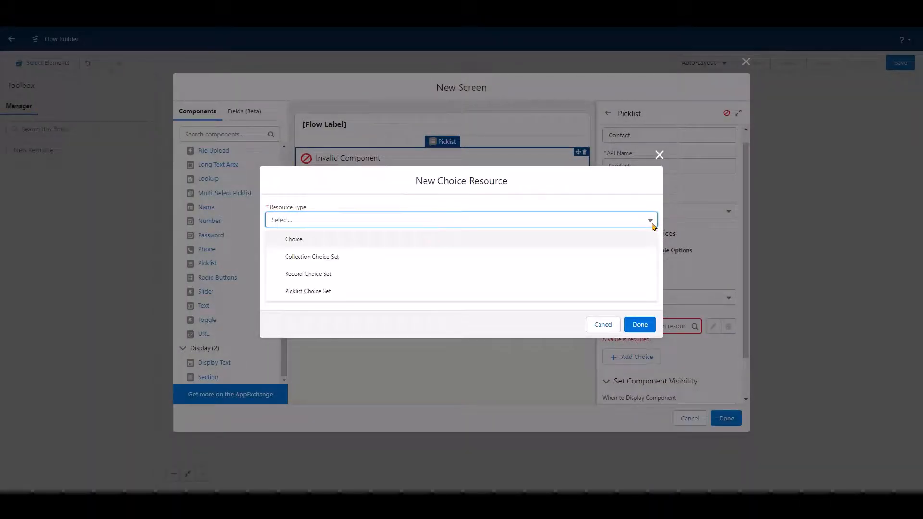
pyautogui.click(451, 278)
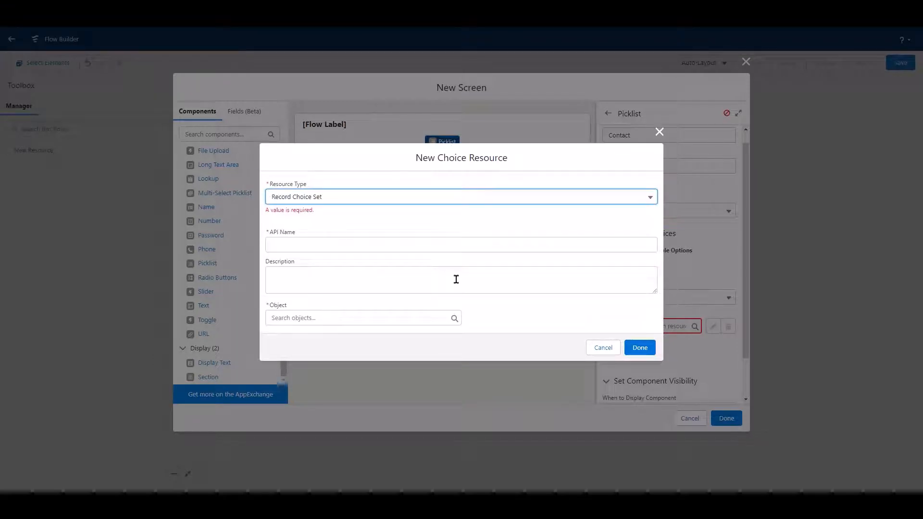
pyautogui.click(371, 240)
pyautogui.write('Contact_Choice_Picklist')
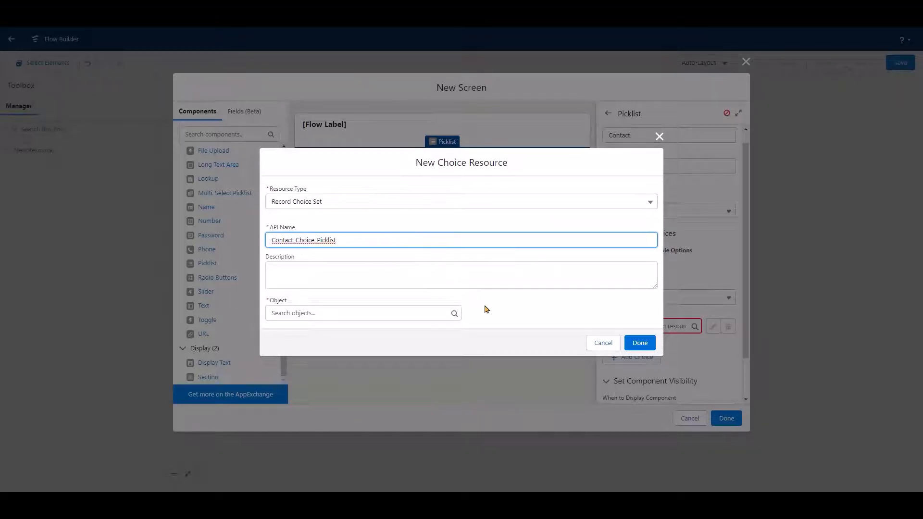
# Set the choice set's object to Contact and its condition requirements to None—Get All Contact Records.
pyautogui.click(388, 313)
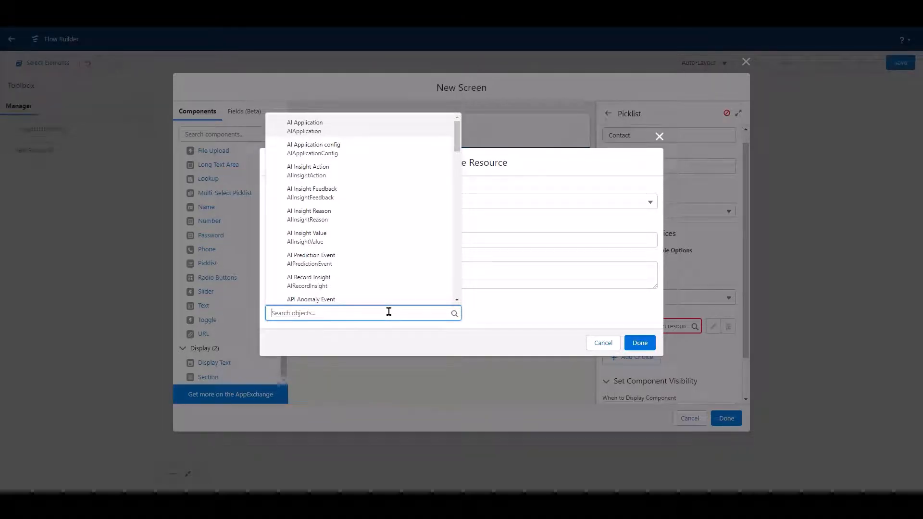
pyautogui.write('c')
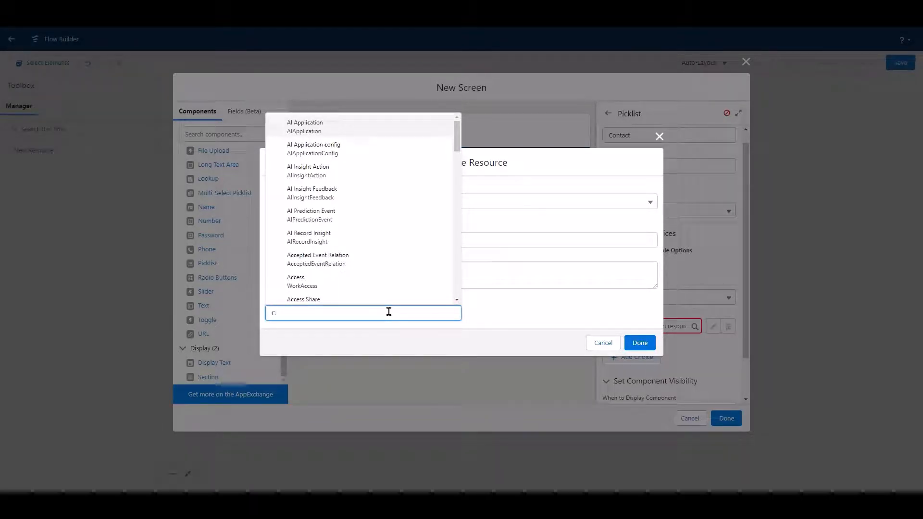
pyautogui.write('ontact')
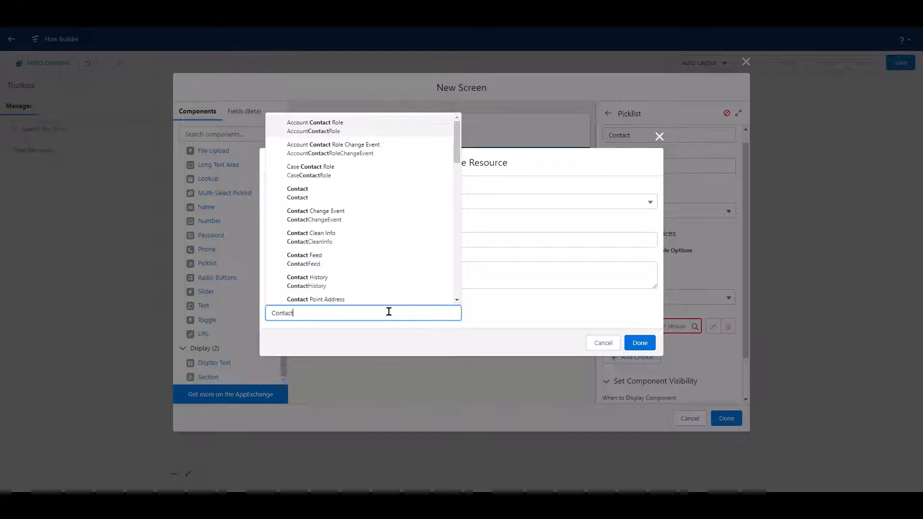
pyautogui.click(368, 197)
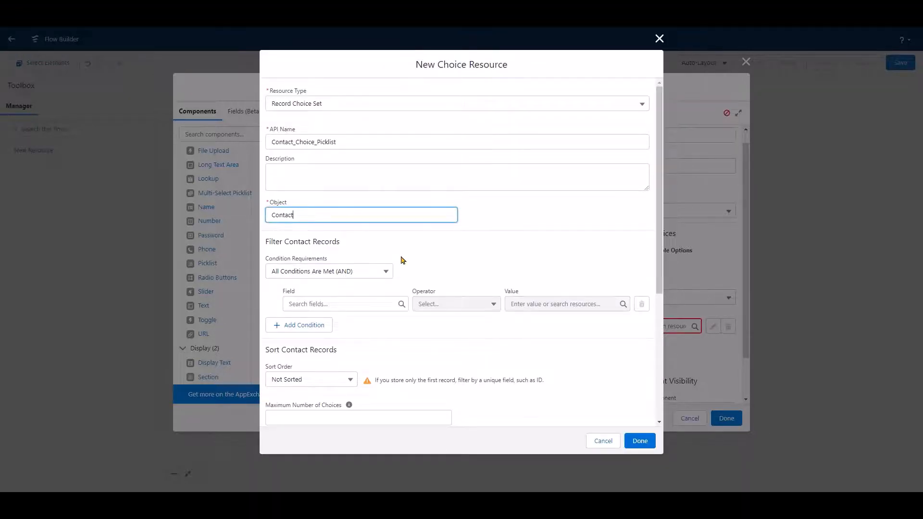
pyautogui.click(384, 270)
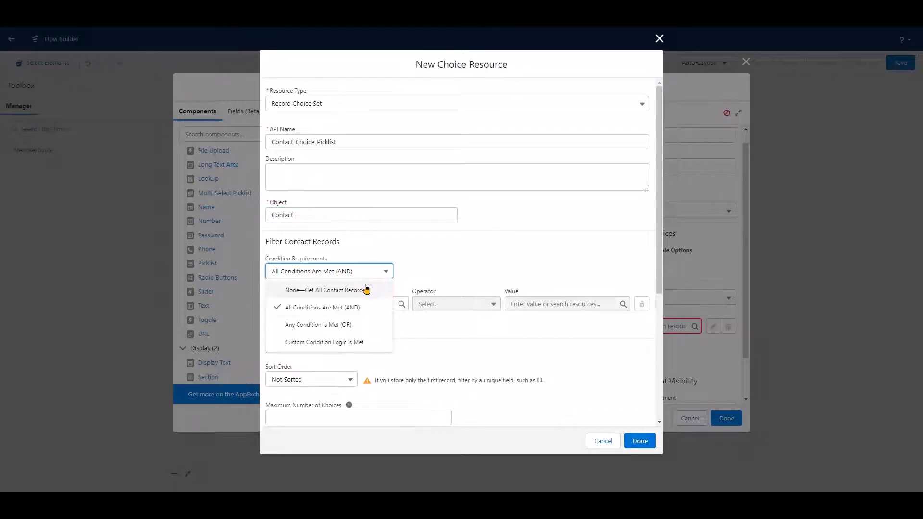
pyautogui.click(367, 290)
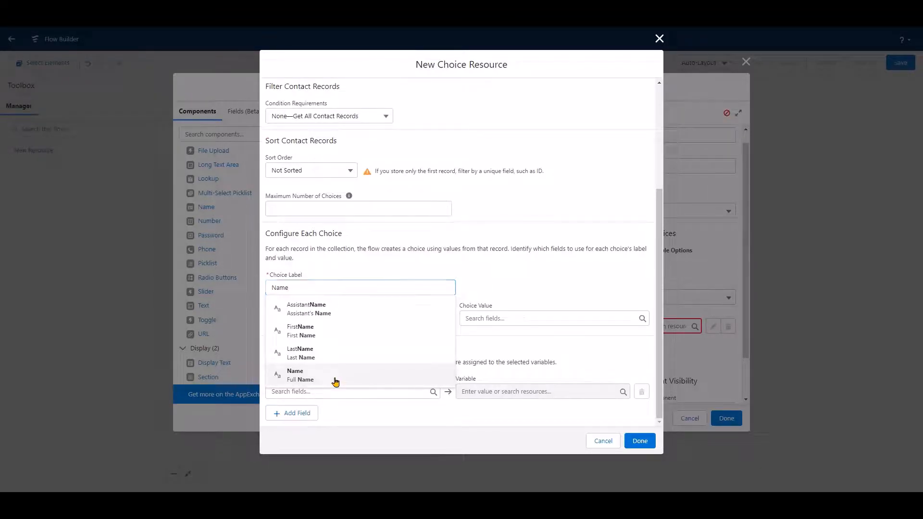
# Configure each choice with Name as the label, Text as the data type and Id as the choice value.
pyautogui.click(335, 377)
pyautogui.click(447, 319)
pyautogui.click(486, 278)
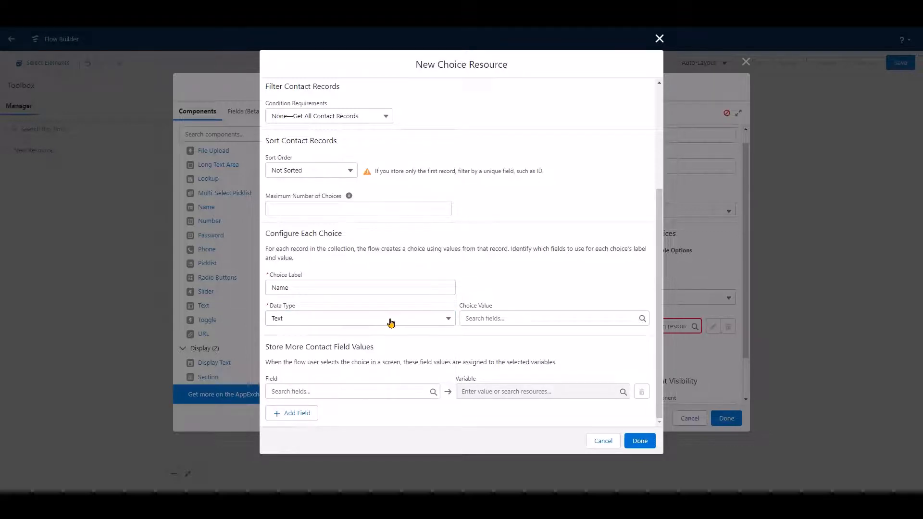
pyautogui.click(509, 313)
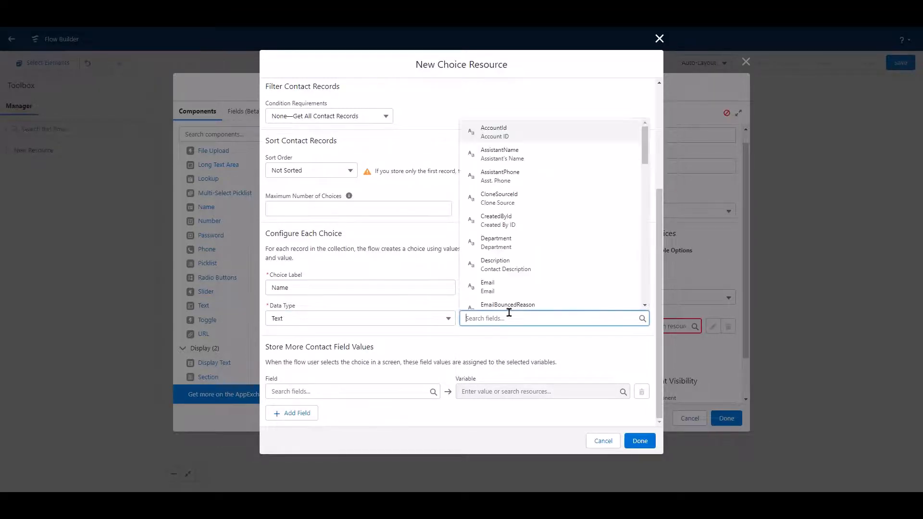
pyautogui.write('Id')
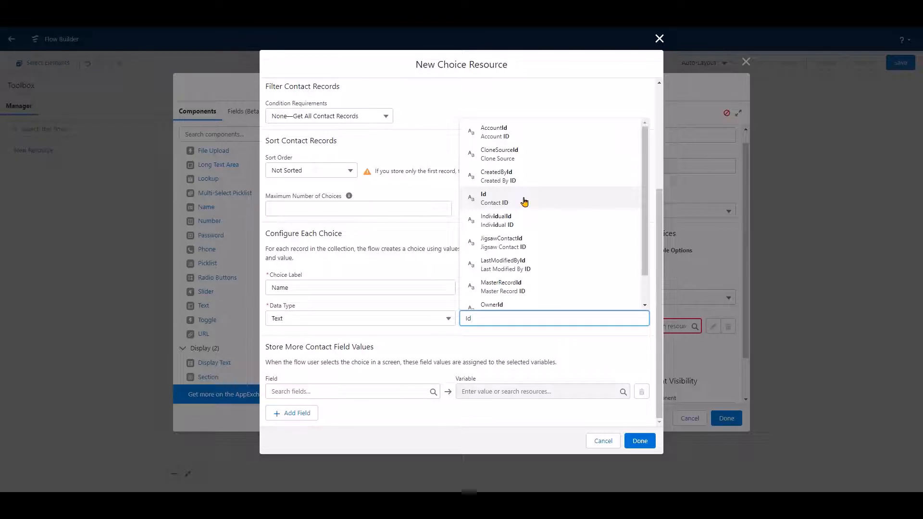
pyautogui.click(524, 201)
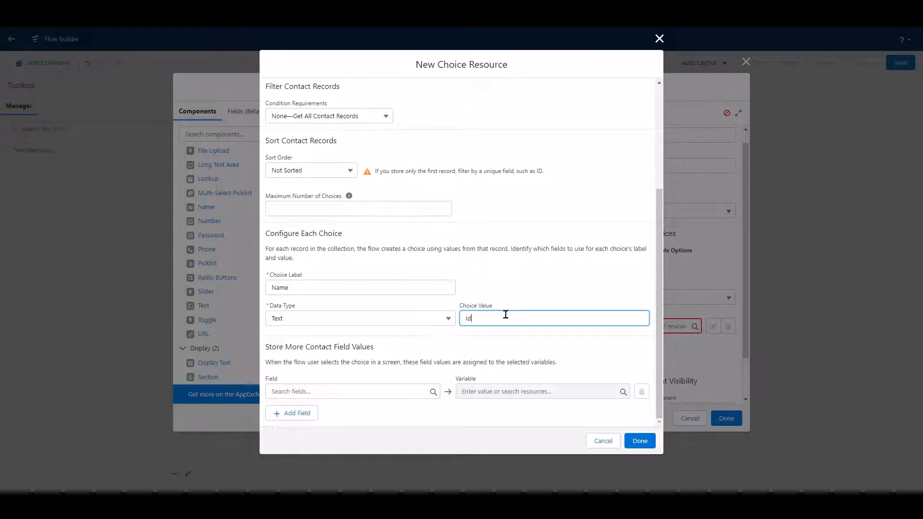
# Store the chosen contact's Id field in the case variable's ContactId and finish the choice resource.
pyautogui.click(315, 351)
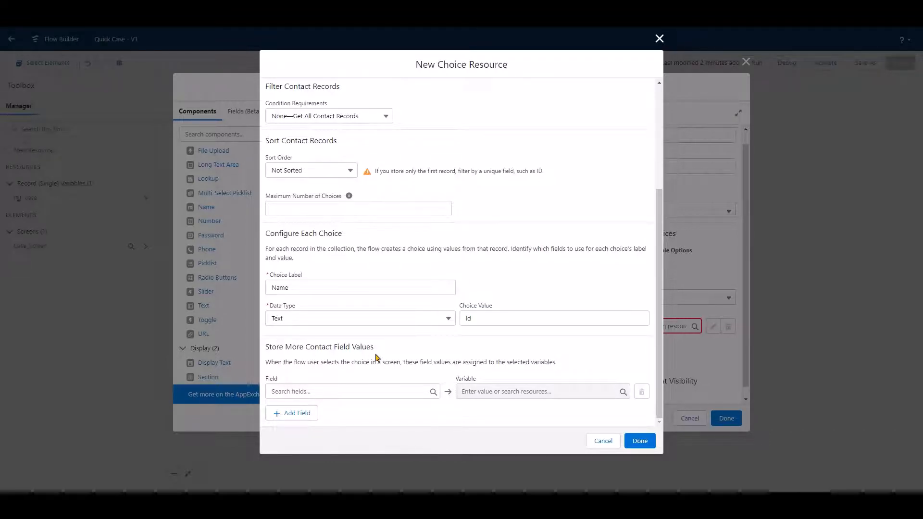
pyautogui.click(317, 386)
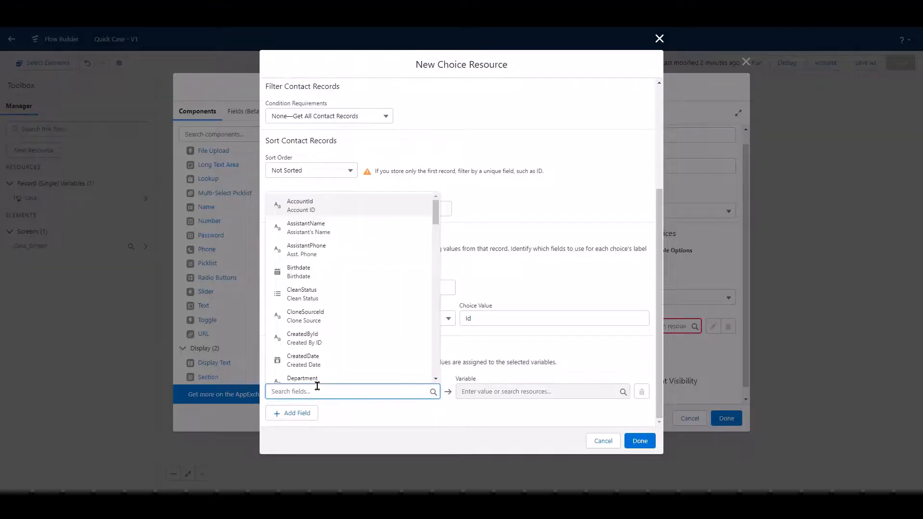
pyautogui.write('Id')
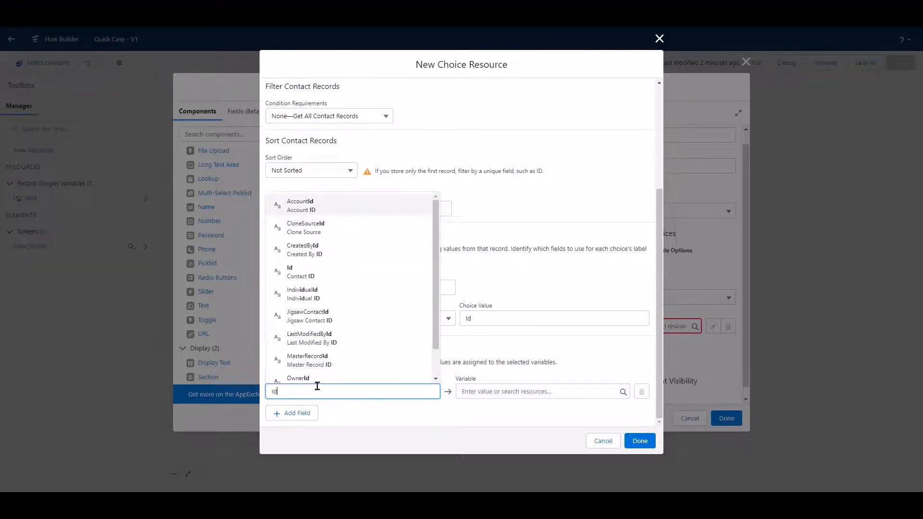
pyautogui.click(329, 272)
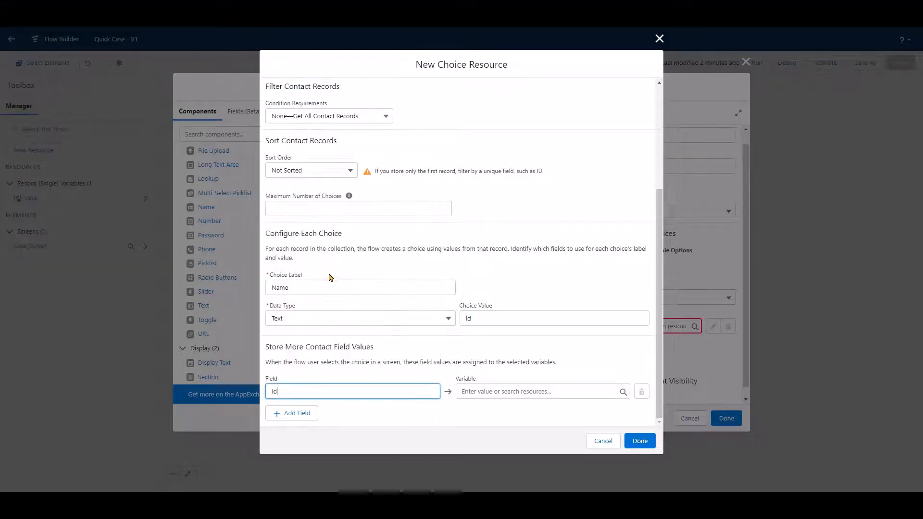
pyautogui.click(544, 391)
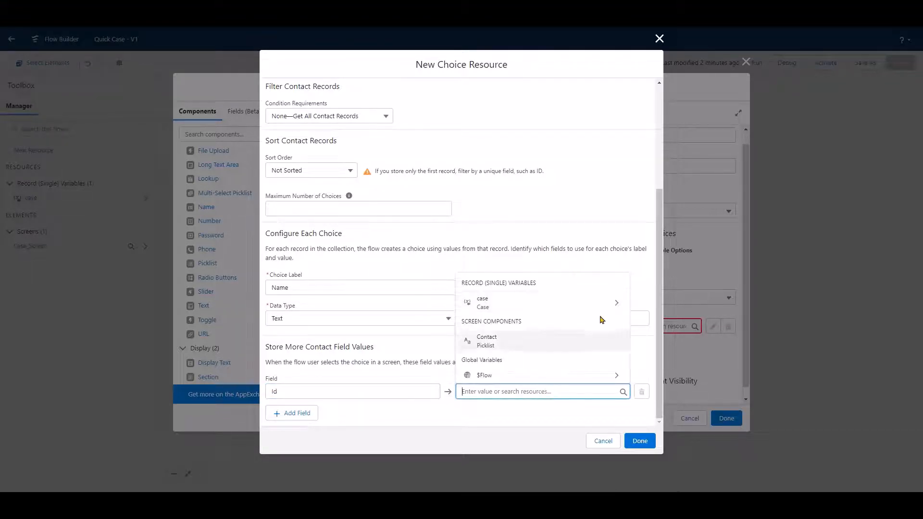
pyautogui.click(599, 301)
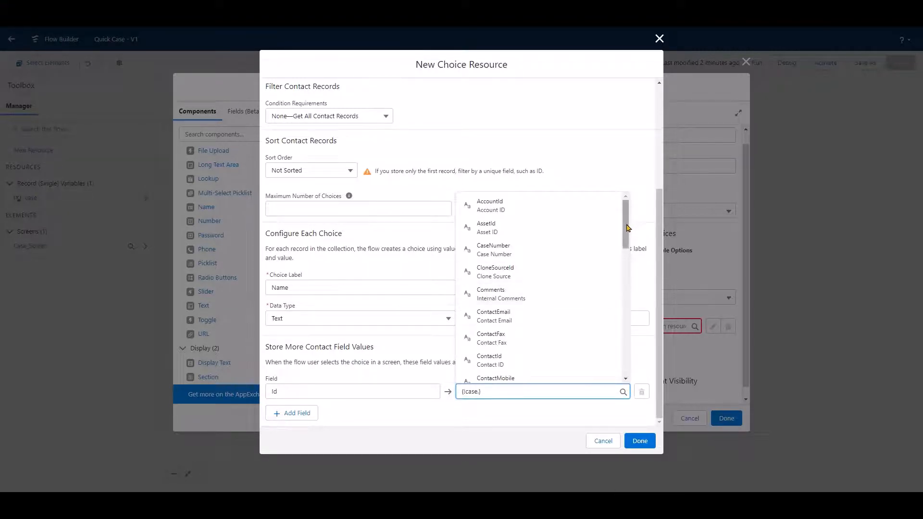
pyautogui.moveTo(627, 224); pyautogui.dragTo(627, 233)
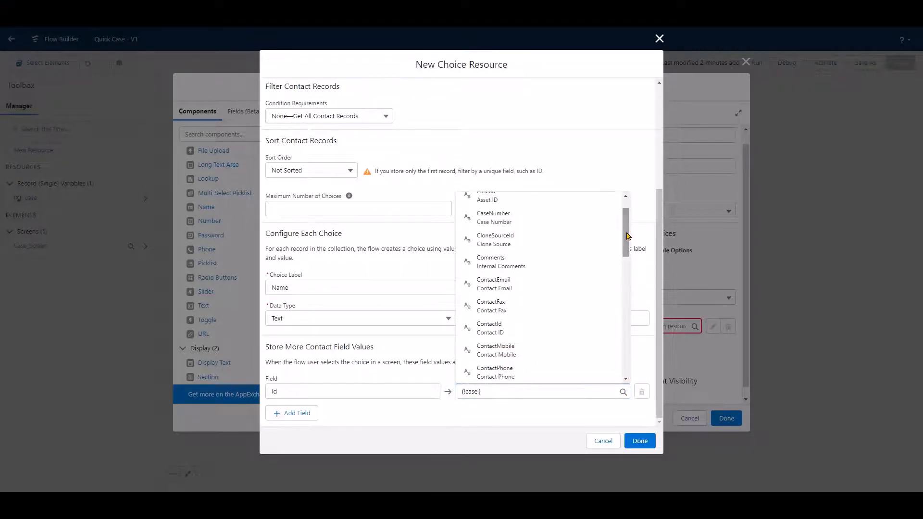
pyautogui.click(531, 324)
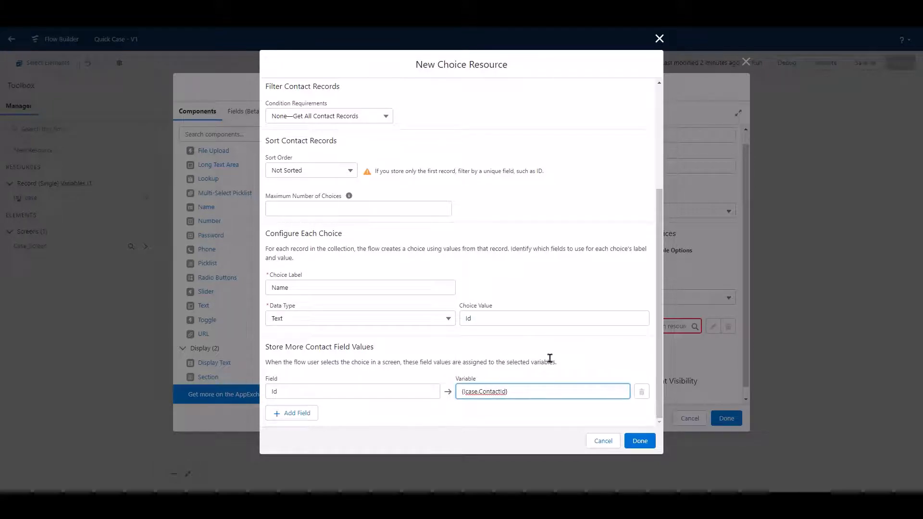
pyautogui.click(588, 358)
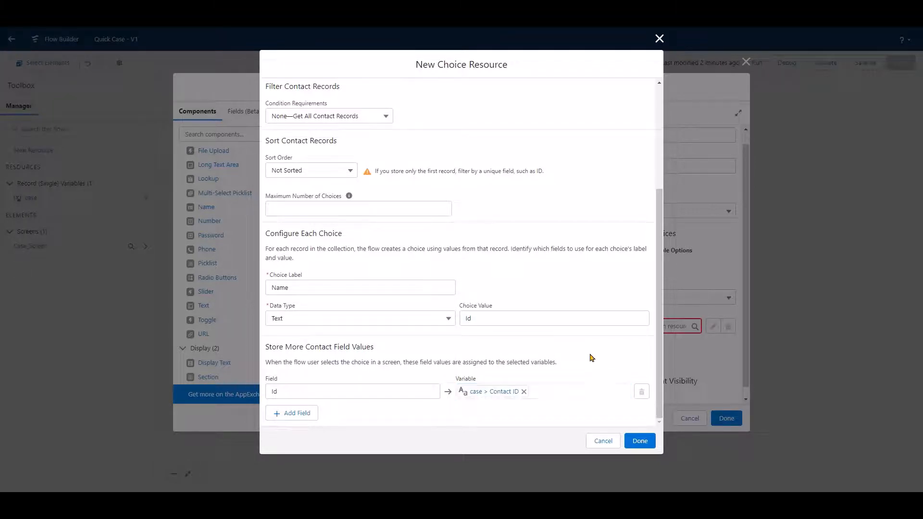
pyautogui.click(640, 440)
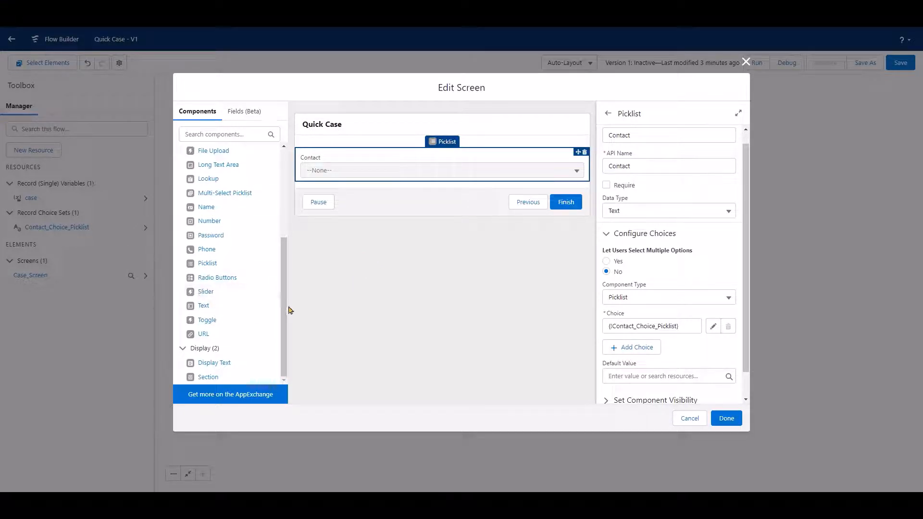
# Add a second Picklist component below Contact on the screen and label it Account.
pyautogui.scroll(1, 285, 329)
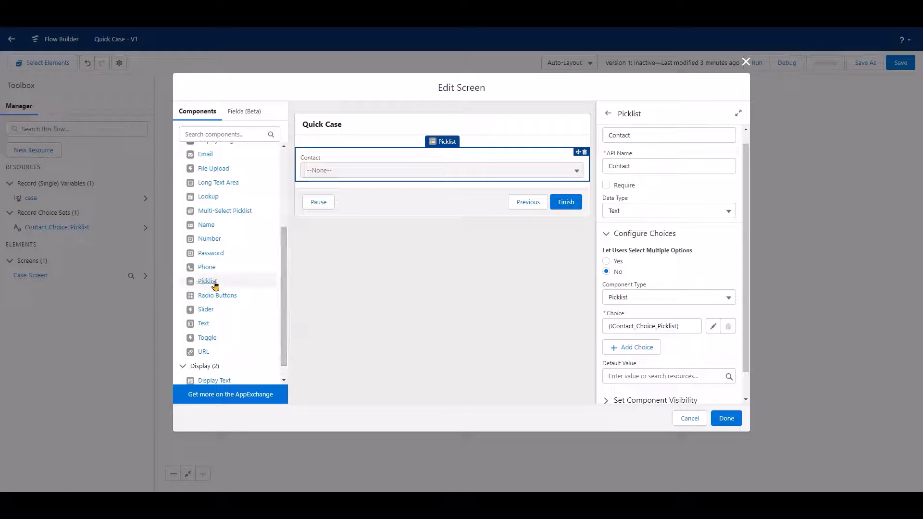
pyautogui.moveTo(217, 284); pyautogui.dragTo(411, 183)
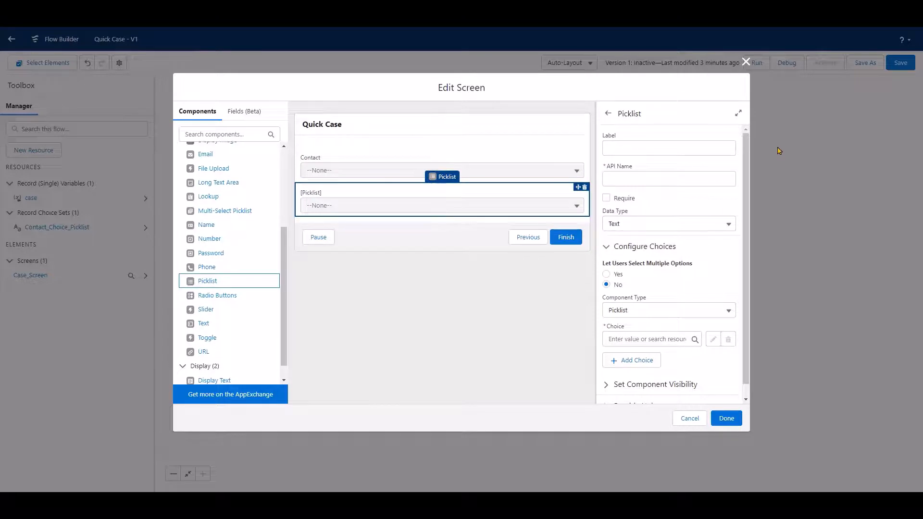
pyautogui.click(657, 151)
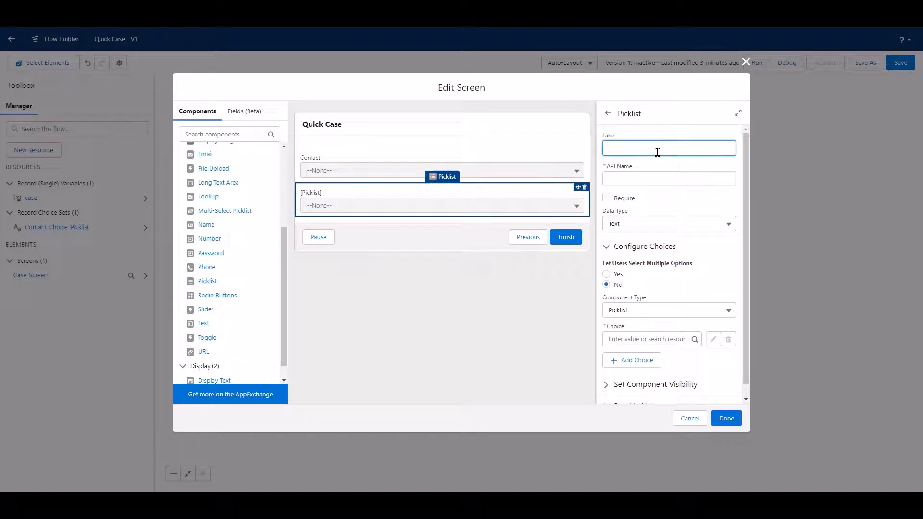
pyautogui.write('Account')
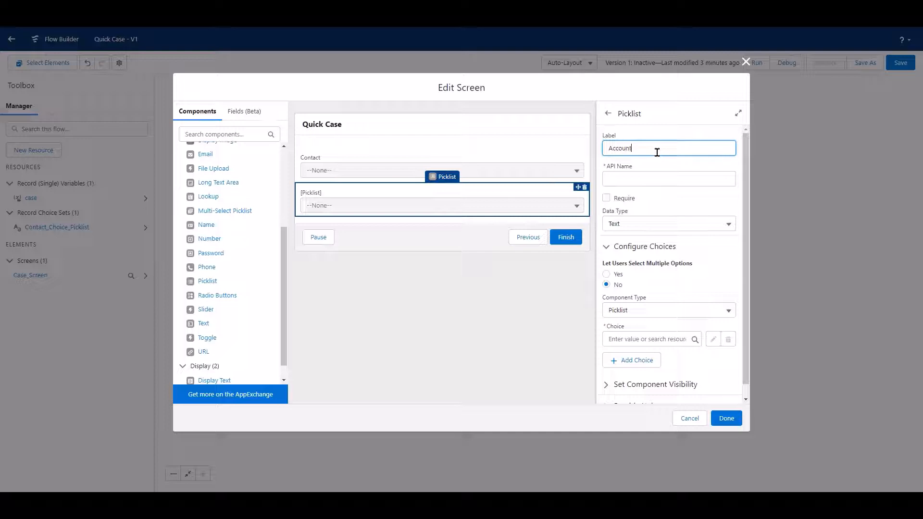
pyautogui.click(664, 166)
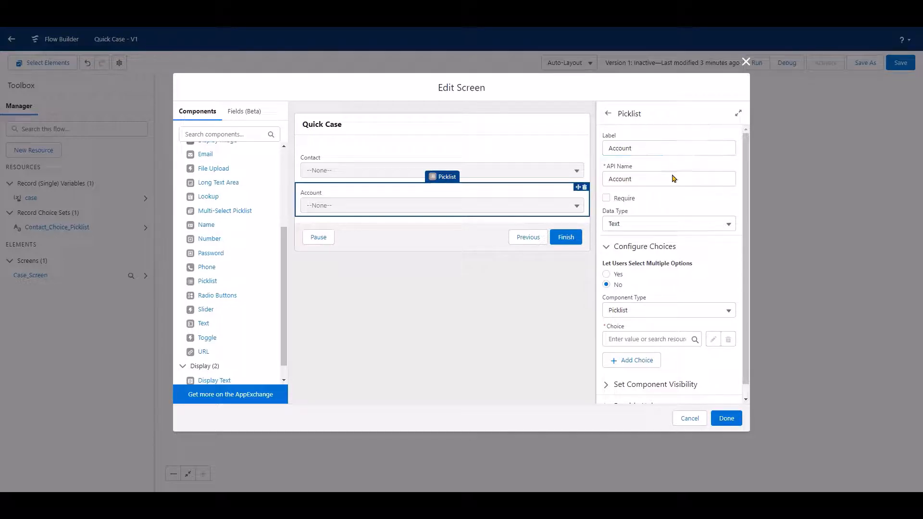
# Create a new choice resource for the Account picklist with Record Choice Set as its resource type.
pyautogui.scroll(-1, 744, 259)
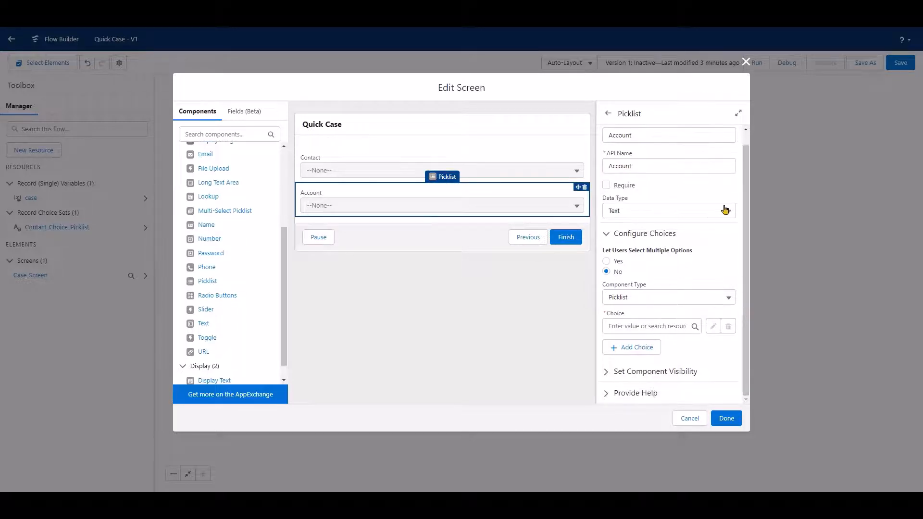
pyautogui.click(662, 322)
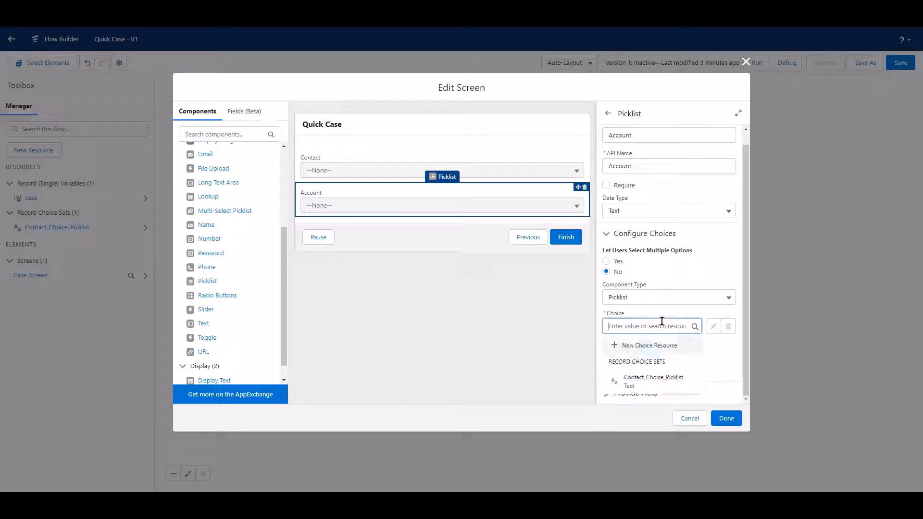
pyautogui.click(657, 346)
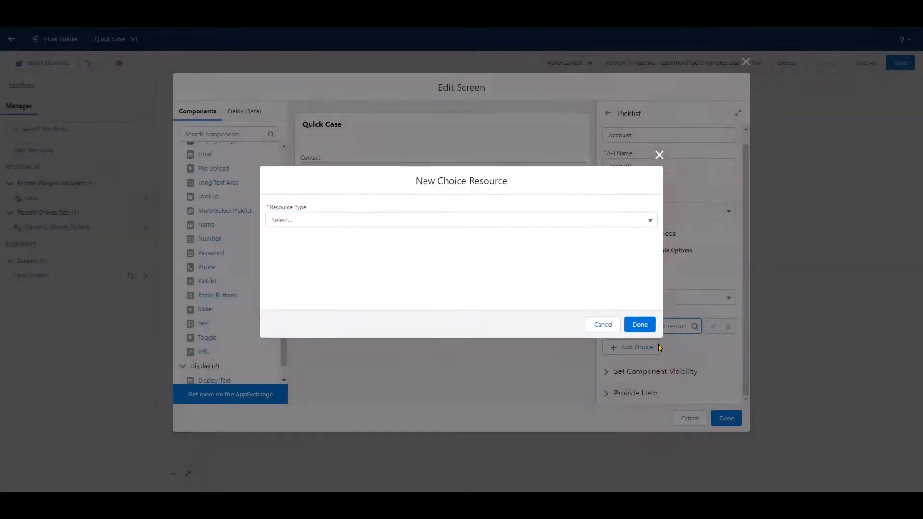
pyautogui.click(645, 223)
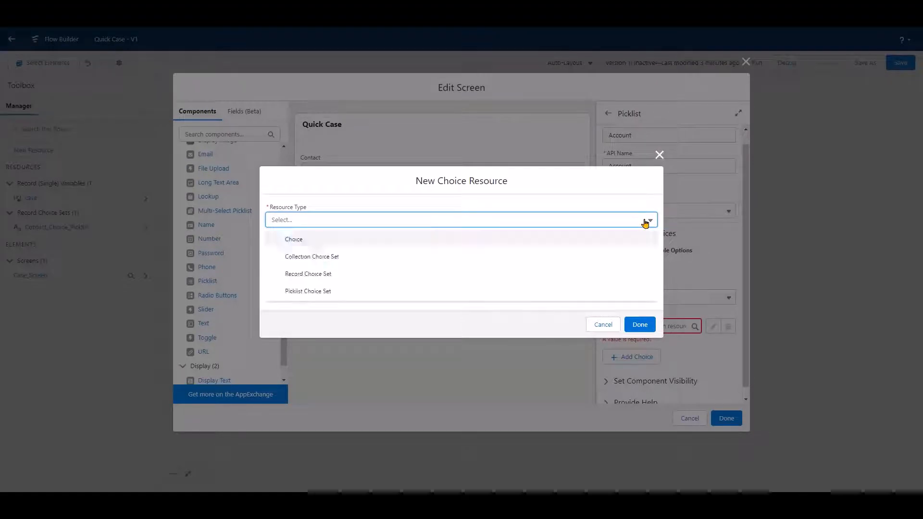
pyautogui.click(401, 275)
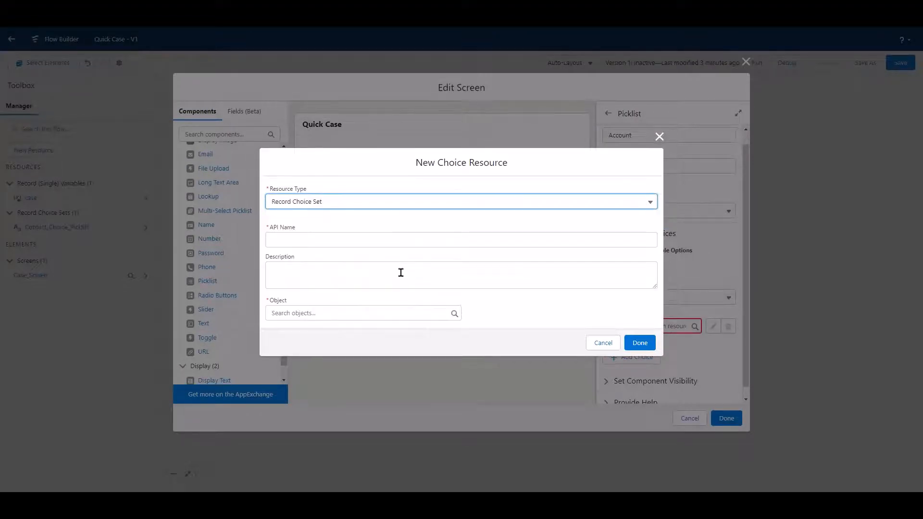
# Give the new record choice set the API name Account_Choice_Picklist.
pyautogui.click(355, 241)
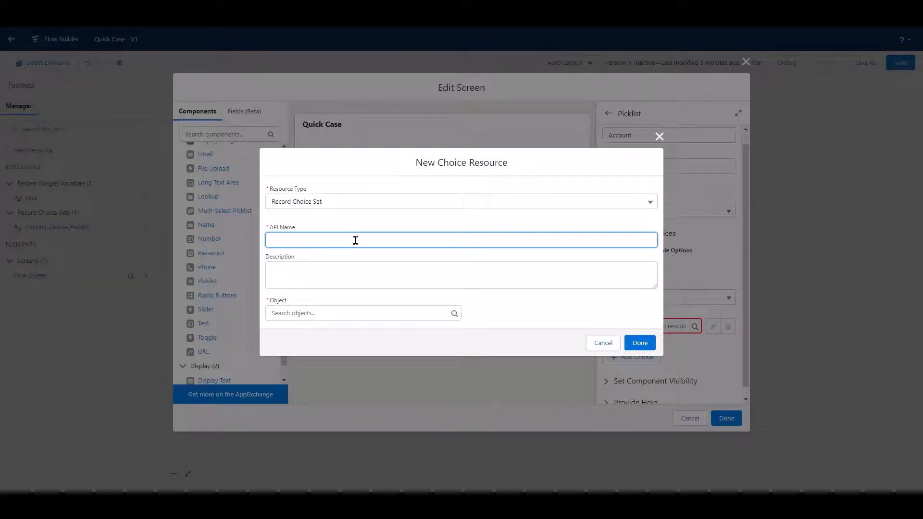
pyautogui.write('Account ')
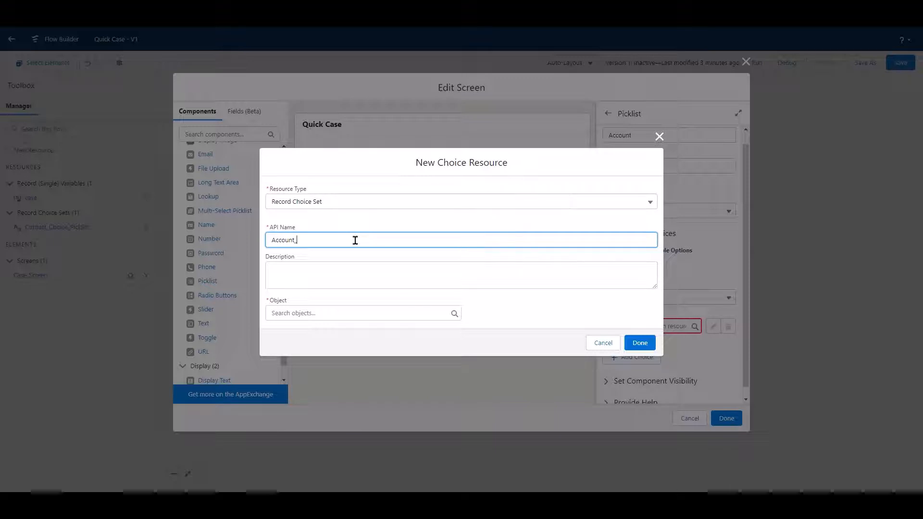
pyautogui.write('_Cho')
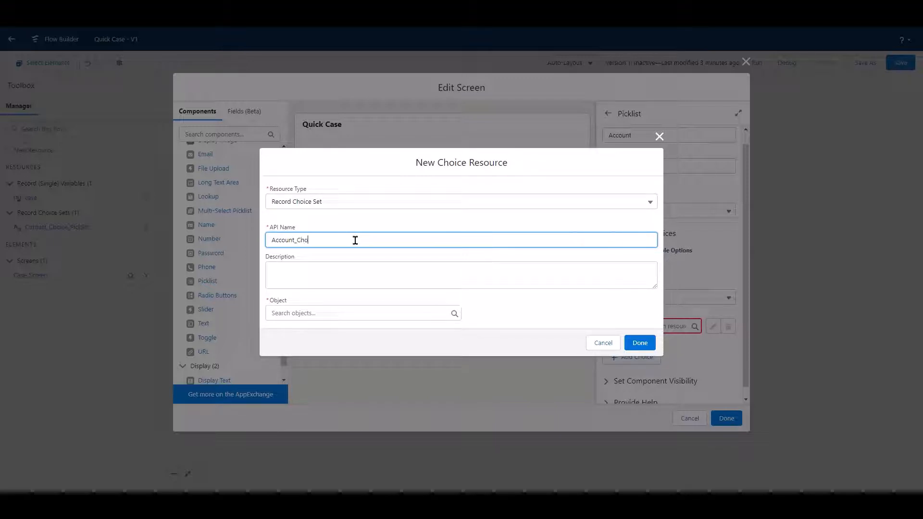
pyautogui.write('ice_')
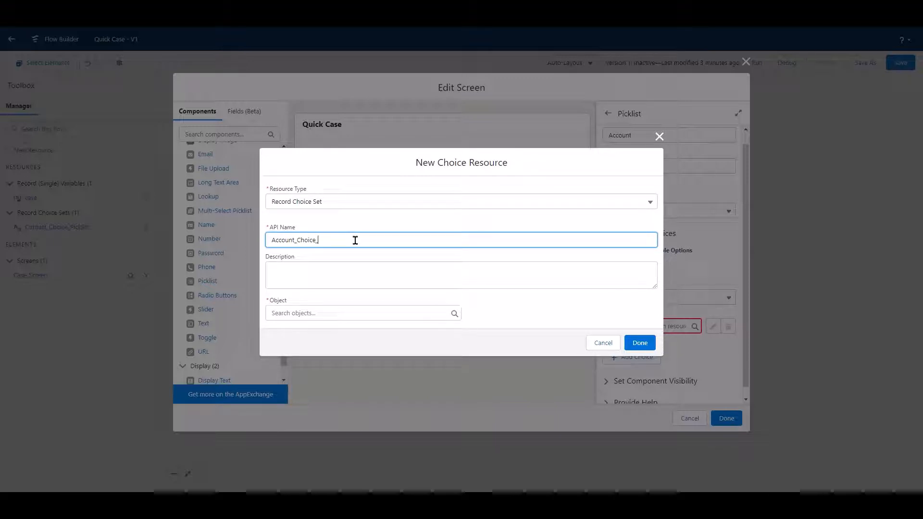
pyautogui.write('Pick')
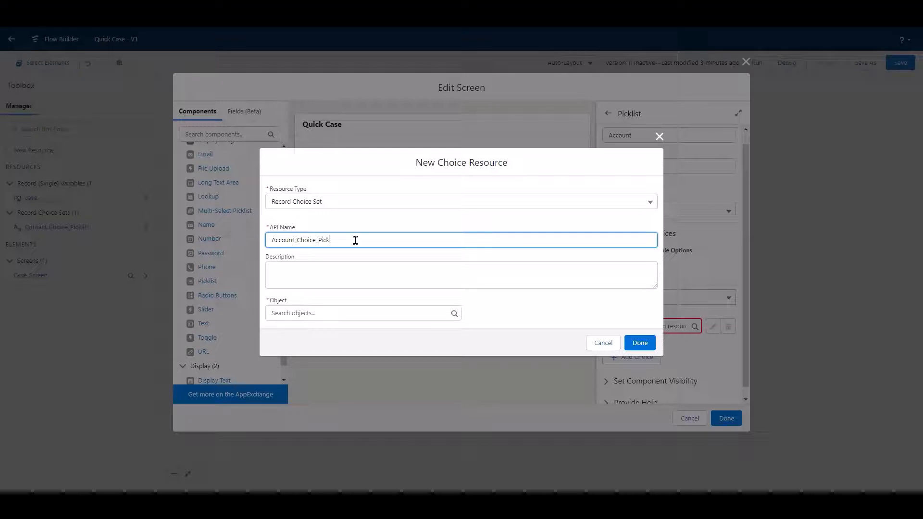
pyautogui.write('list')
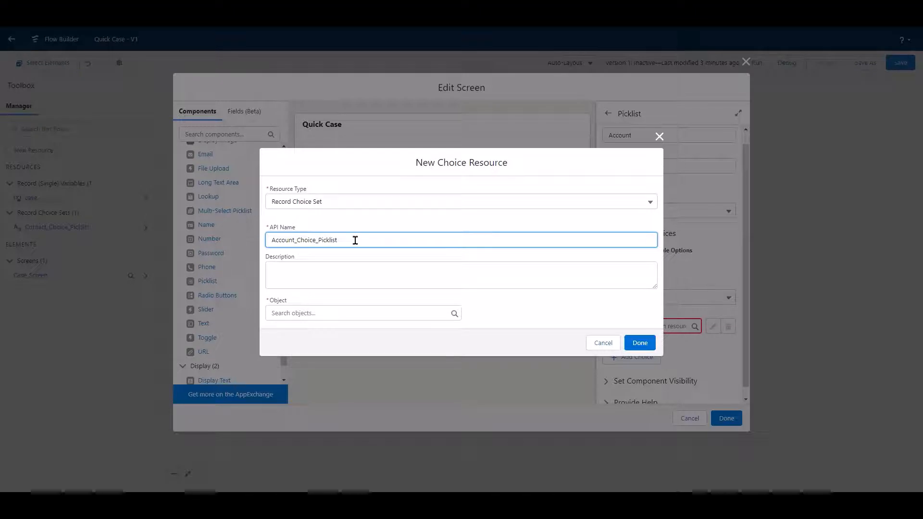
# Set the choice set's object to Account and its condition requirements to None—Get All Account Records.
pyautogui.click(340, 313)
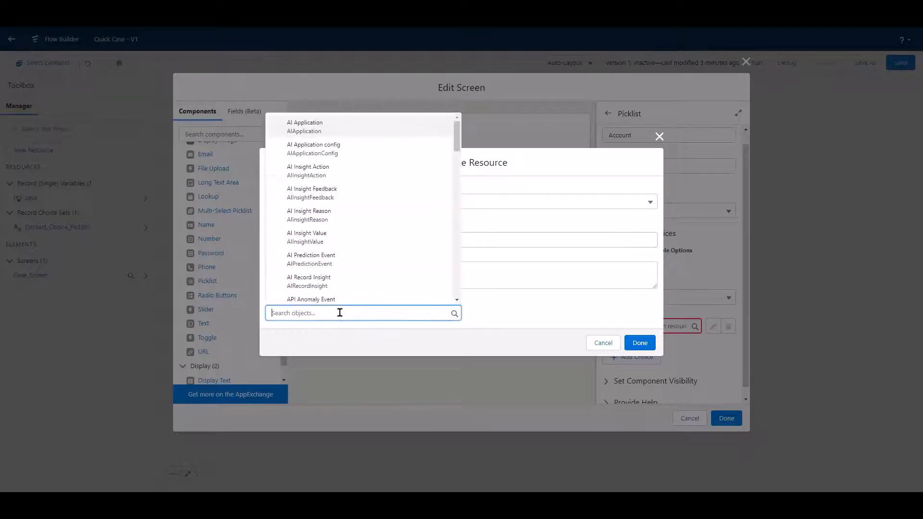
pyautogui.write('Account')
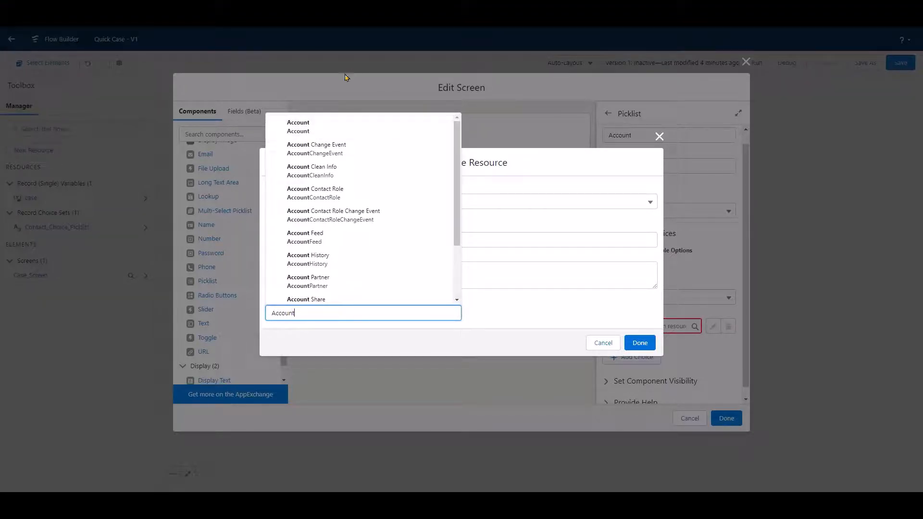
pyautogui.click(318, 125)
pyautogui.scroll(-4, 433, 156)
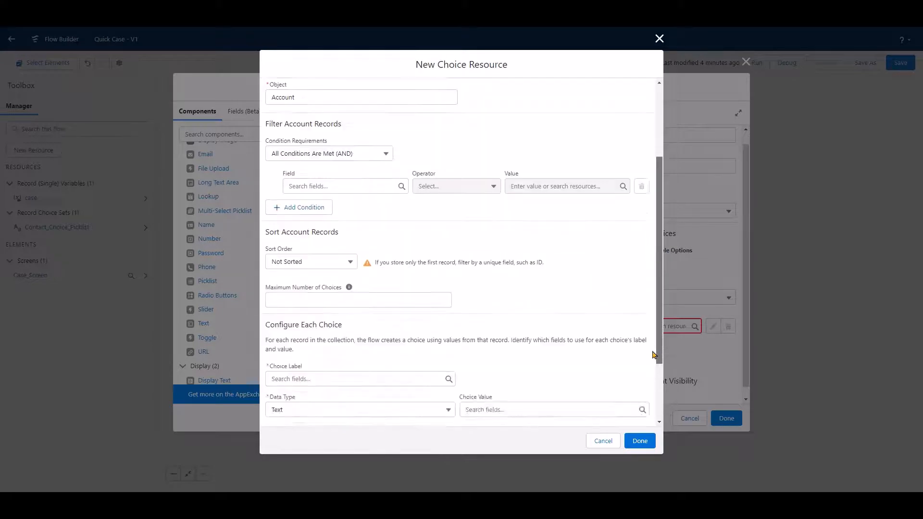
pyautogui.scroll(1, 433, 155)
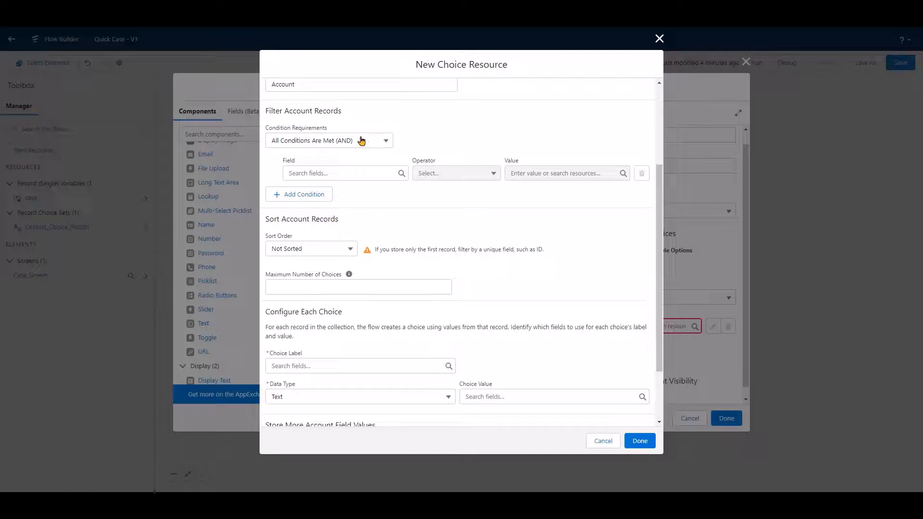
pyautogui.click(381, 143)
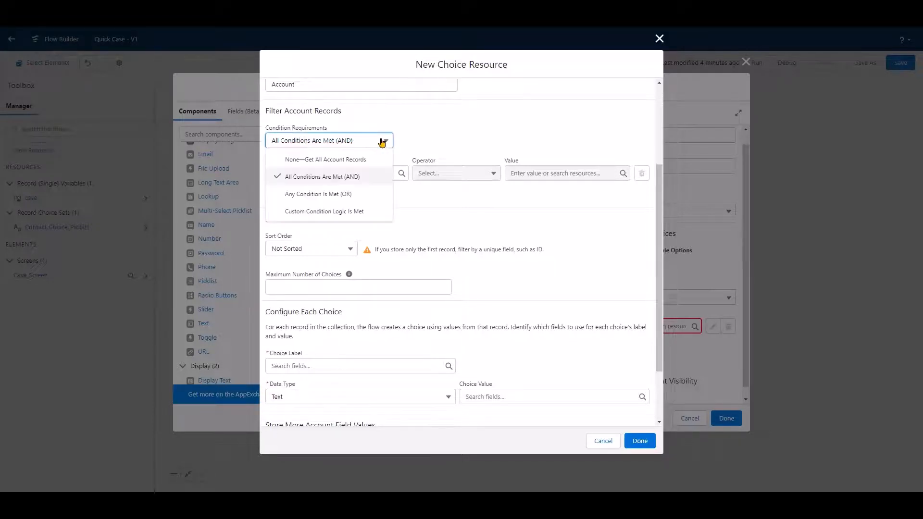
pyautogui.click(344, 160)
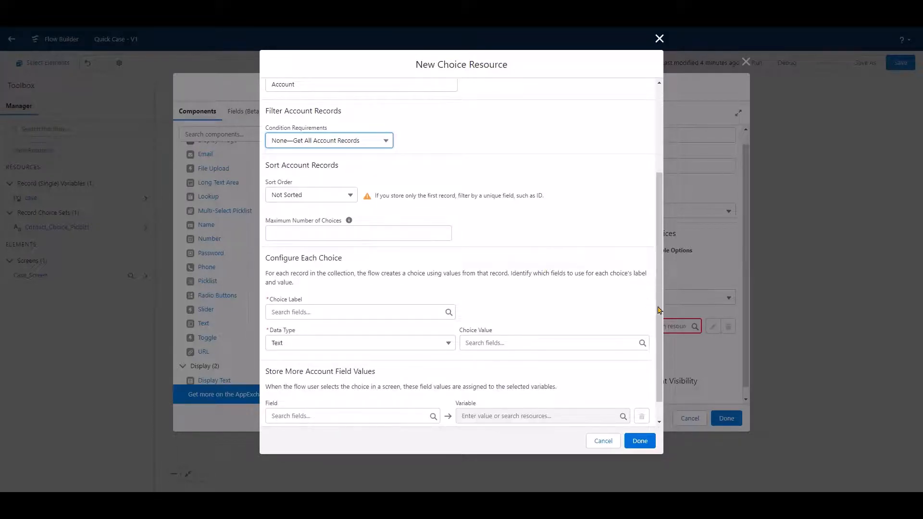
# Configure each account choice with Name as the choice label and Id as the choice value, keeping the Text data type.
pyautogui.scroll(-1, 658, 322)
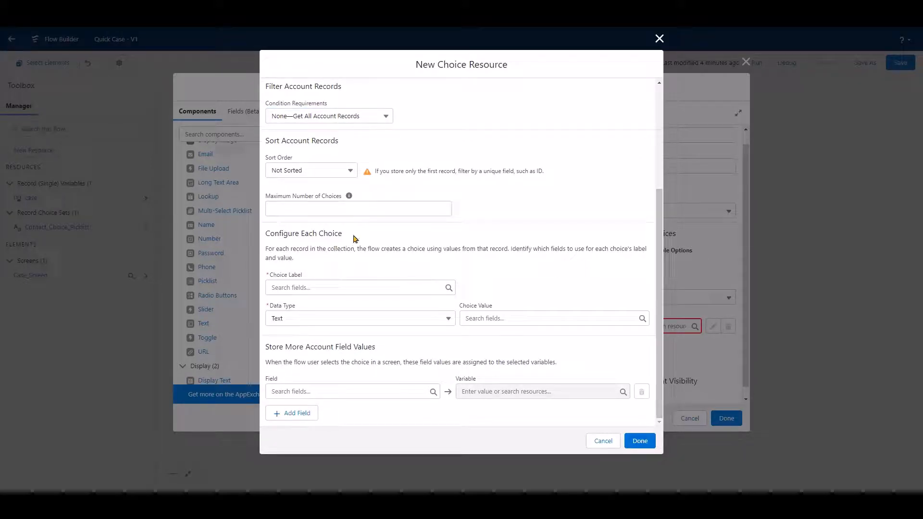
pyautogui.click(425, 283)
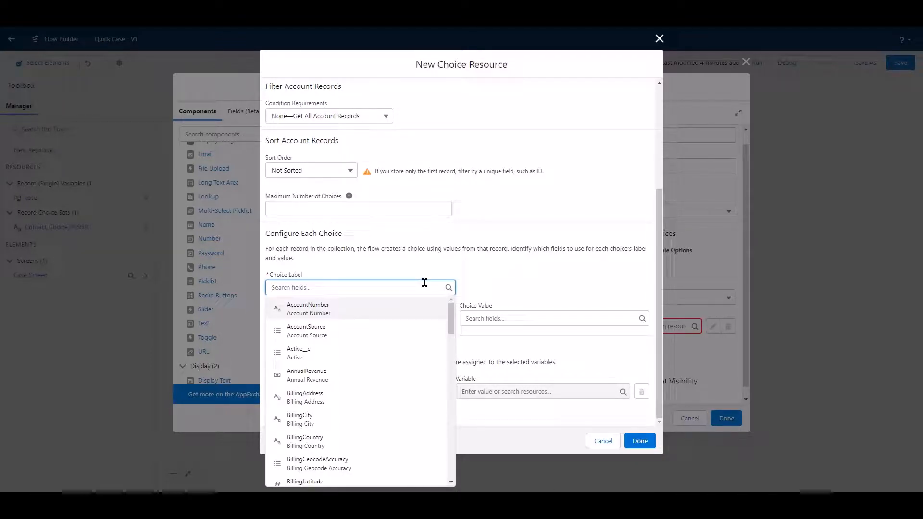
pyautogui.write('Name')
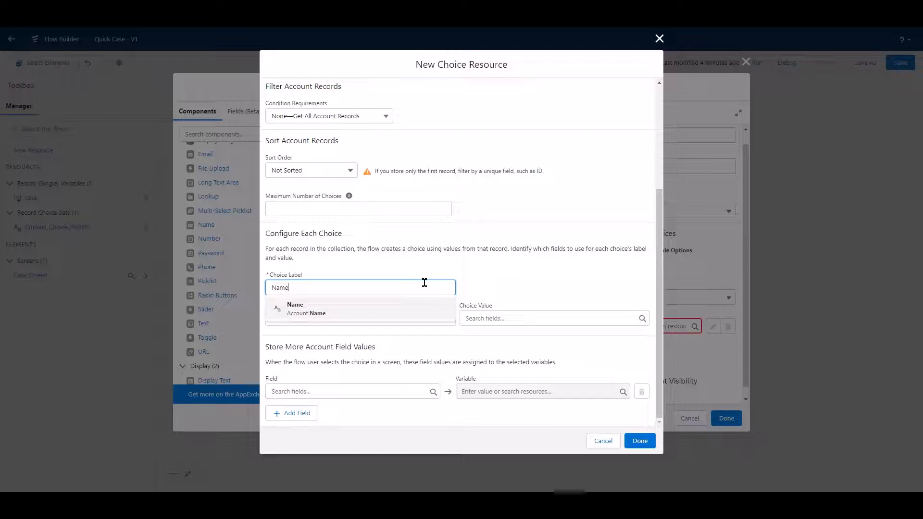
pyautogui.click(346, 311)
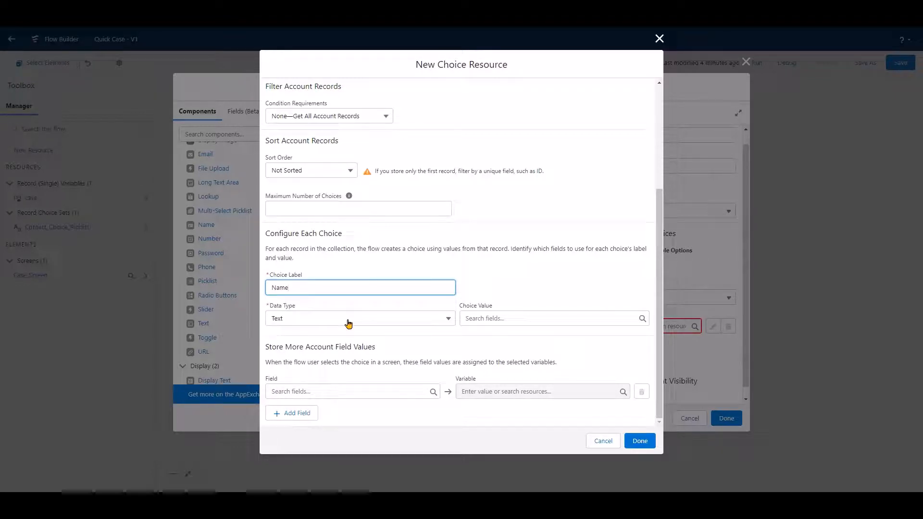
pyautogui.click(517, 318)
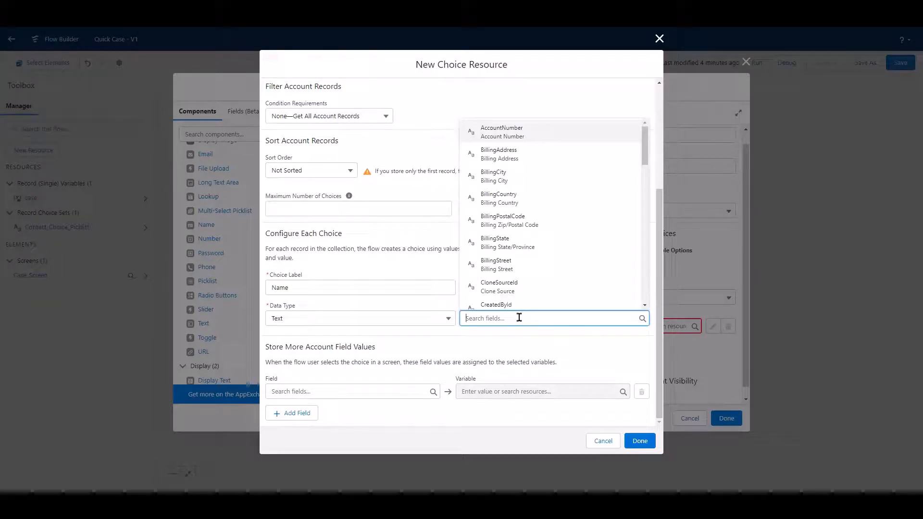
pyautogui.write('Id')
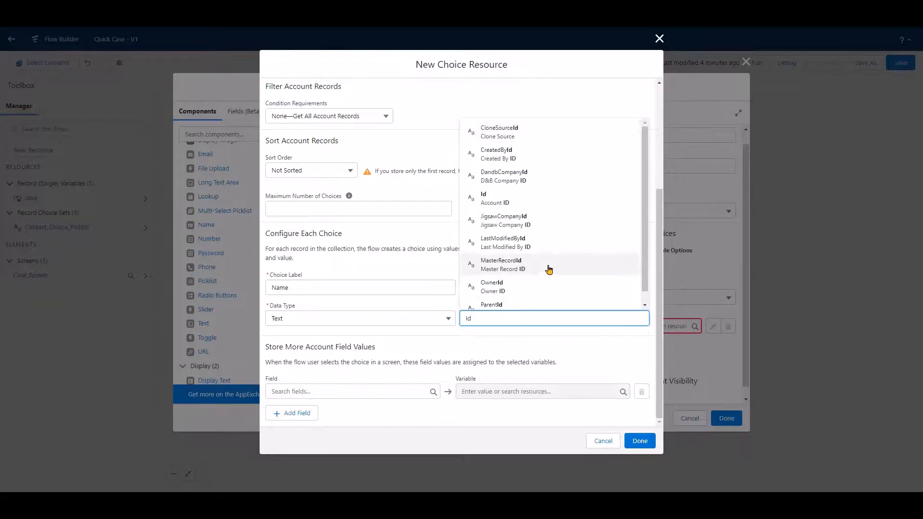
pyautogui.click(589, 201)
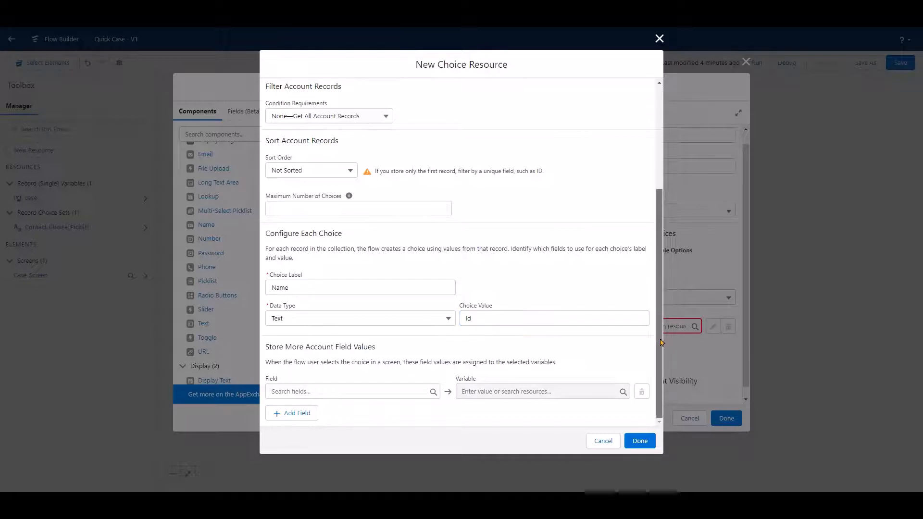
# Store the chosen account's Id field in the case variable's AccountId and finish the choice resource.
pyautogui.click(379, 390)
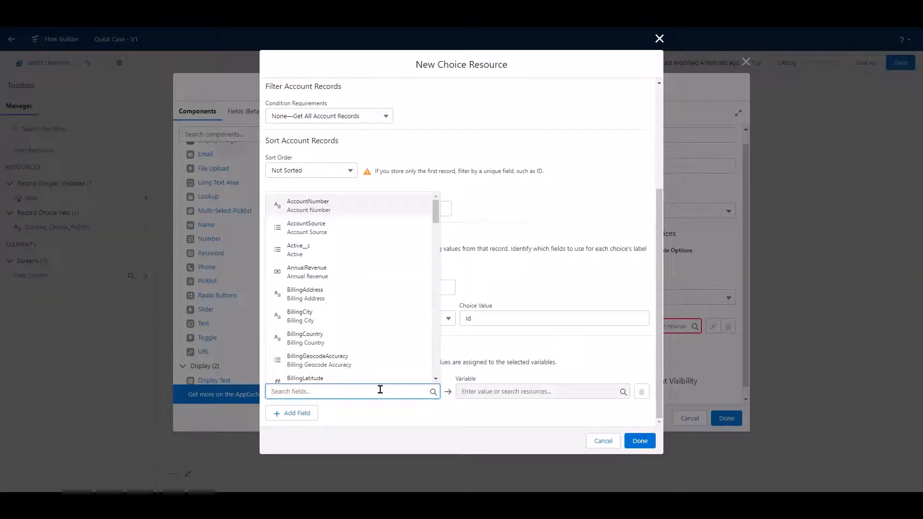
pyautogui.write('Id')
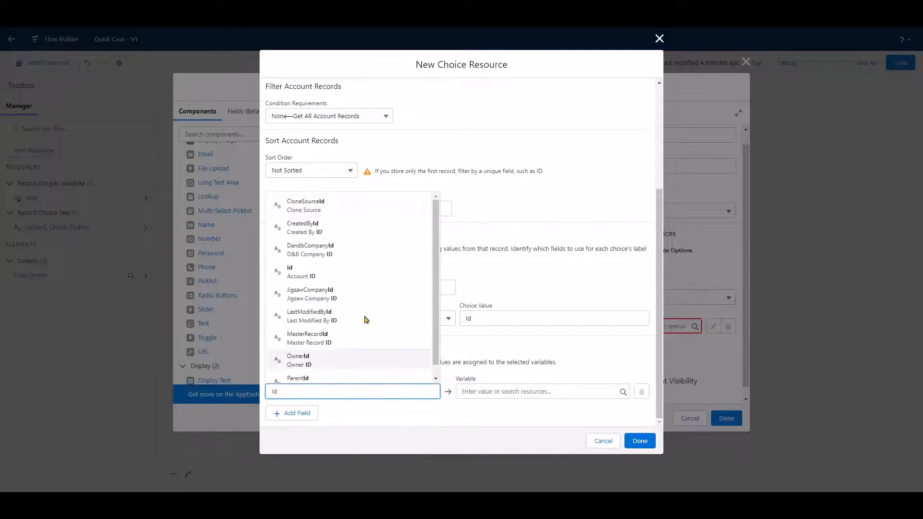
pyautogui.click(341, 274)
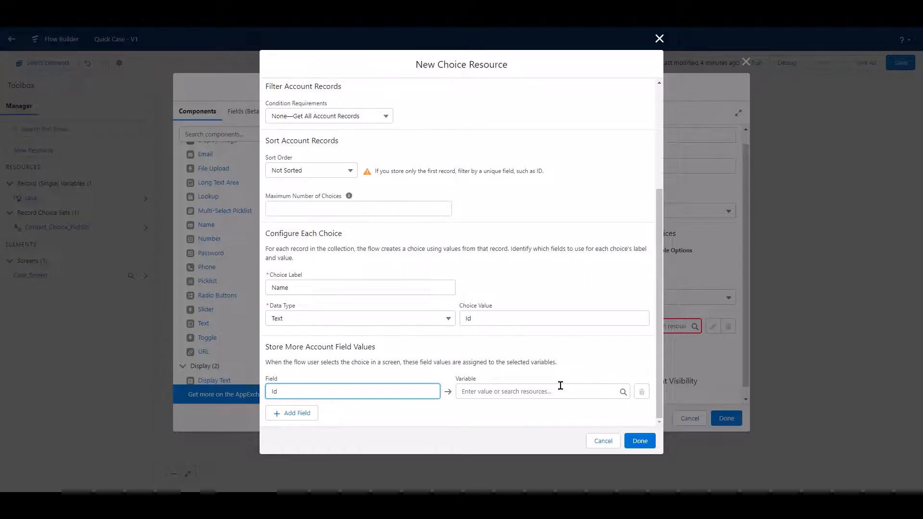
pyautogui.click(561, 386)
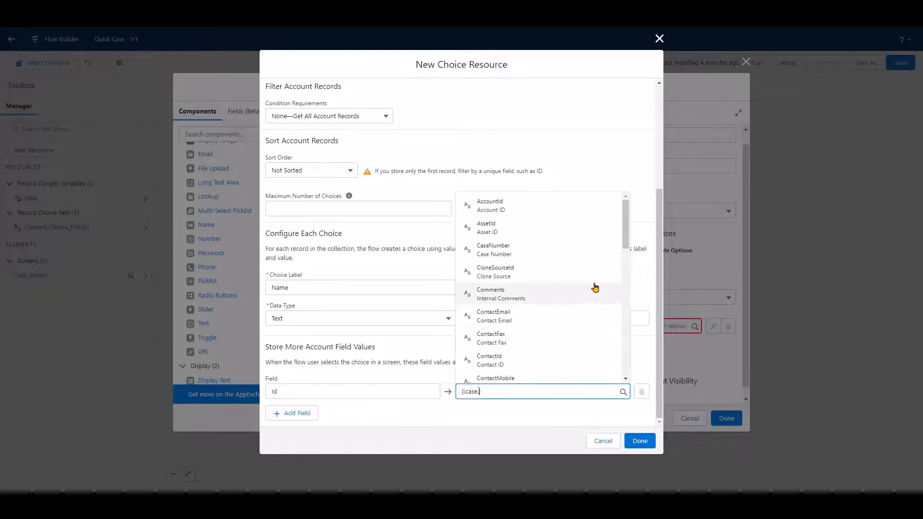
pyautogui.click(562, 214)
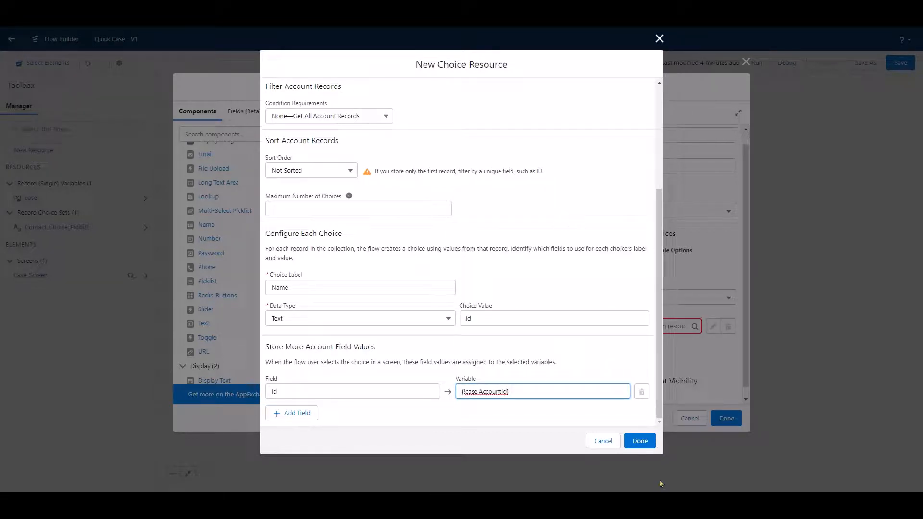
pyautogui.click(640, 440)
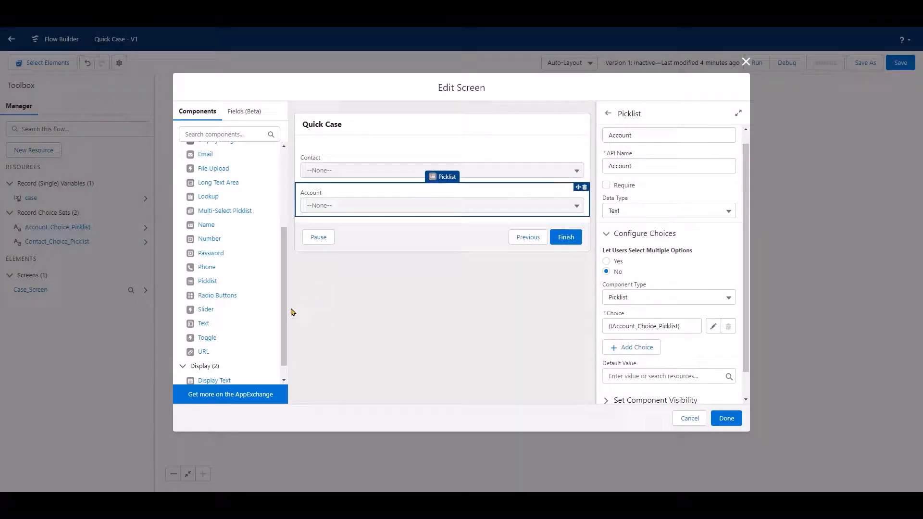
# Add a third Picklist component below Account on the screen and label it Case Origin, with API name Case_Origin.
pyautogui.moveTo(284, 325); pyautogui.dragTo(285, 339)
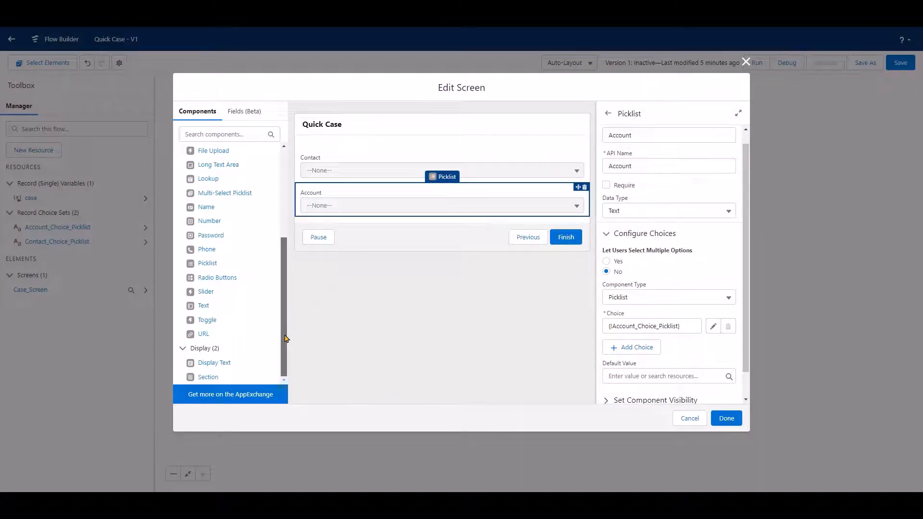
pyautogui.moveTo(206, 263); pyautogui.dragTo(416, 217)
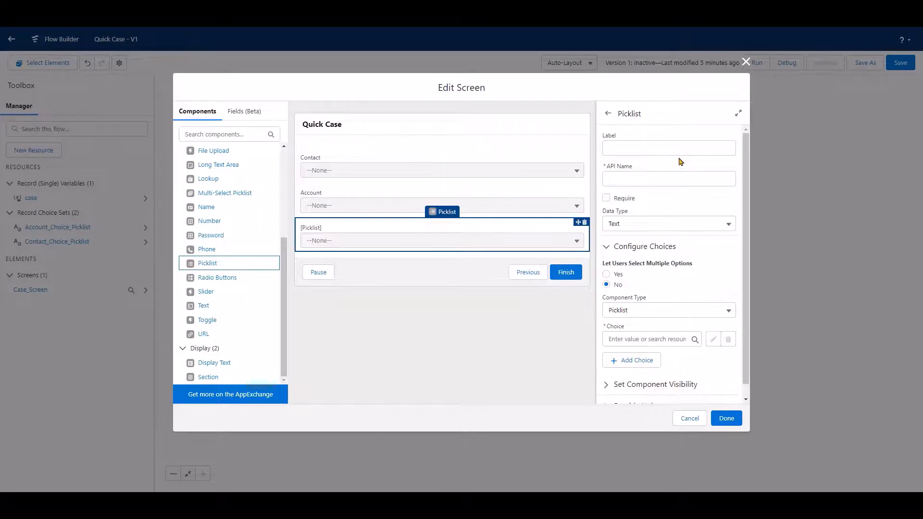
pyautogui.click(635, 145)
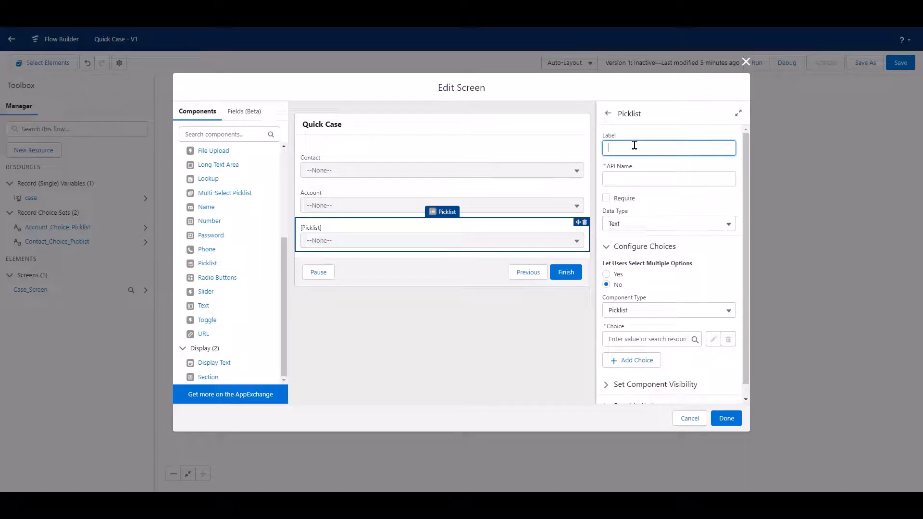
pyautogui.write('Case Origin')
pyautogui.click(666, 169)
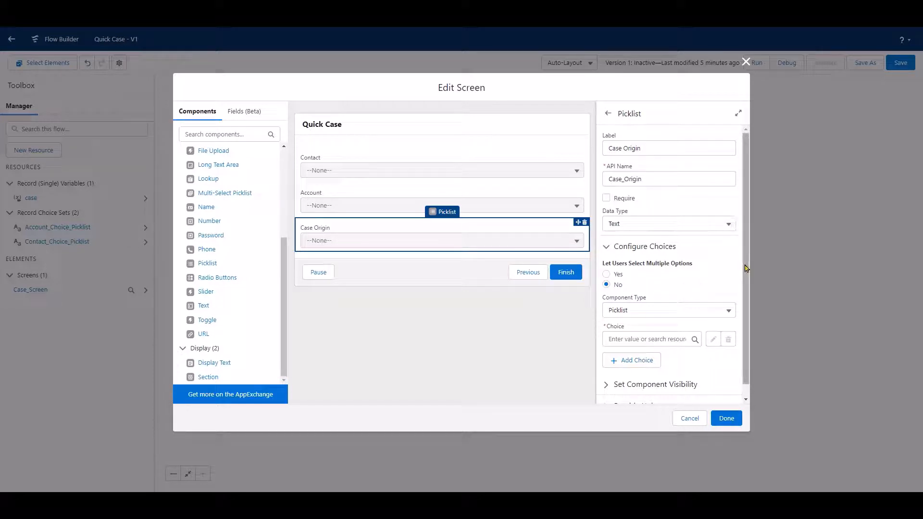
pyautogui.scroll(-1, 745, 298)
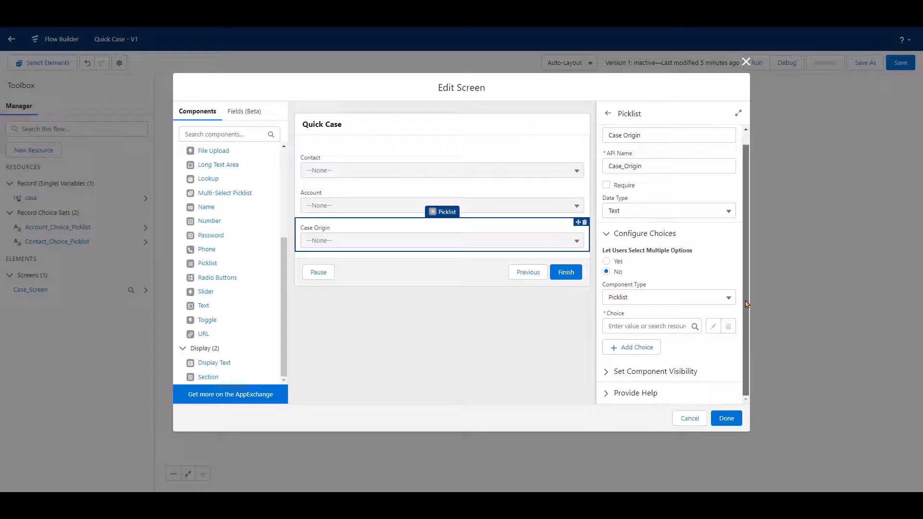
# Create a new Picklist Choice Set resource for the Case Origin picklist's choice, with API name Case_Origin_Picklist.
pyautogui.click(671, 323)
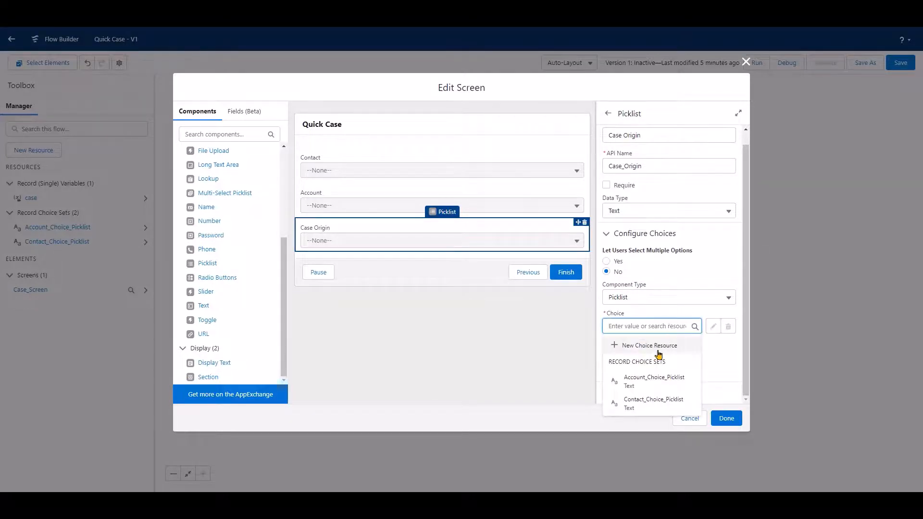
pyautogui.click(664, 347)
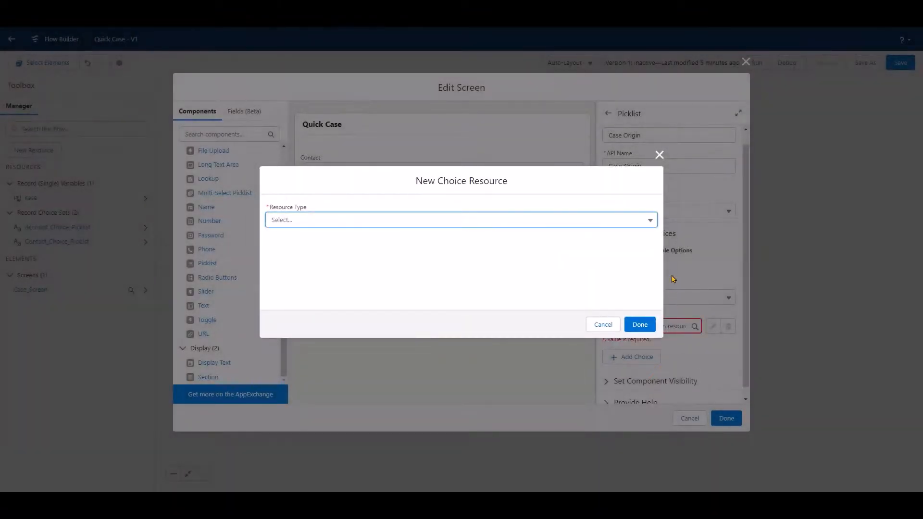
pyautogui.click(650, 221)
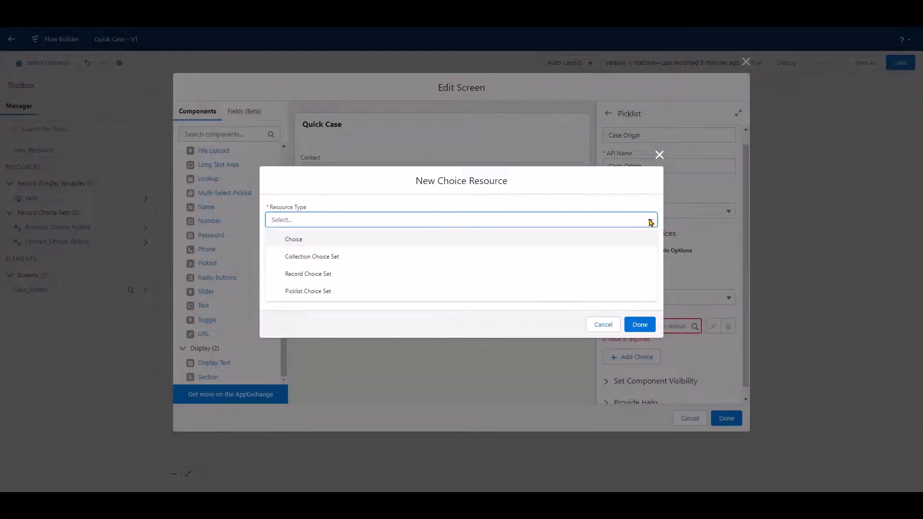
pyautogui.click(480, 292)
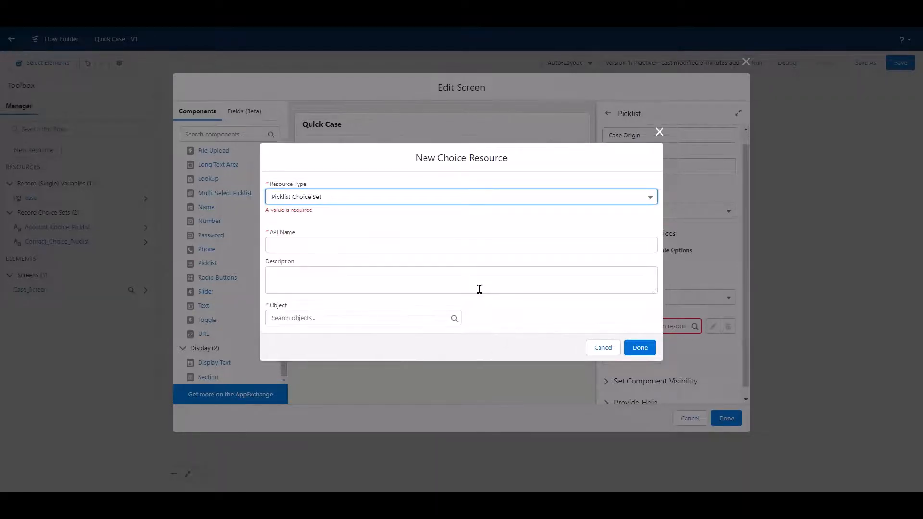
pyautogui.click(339, 244)
pyautogui.write('Case_')
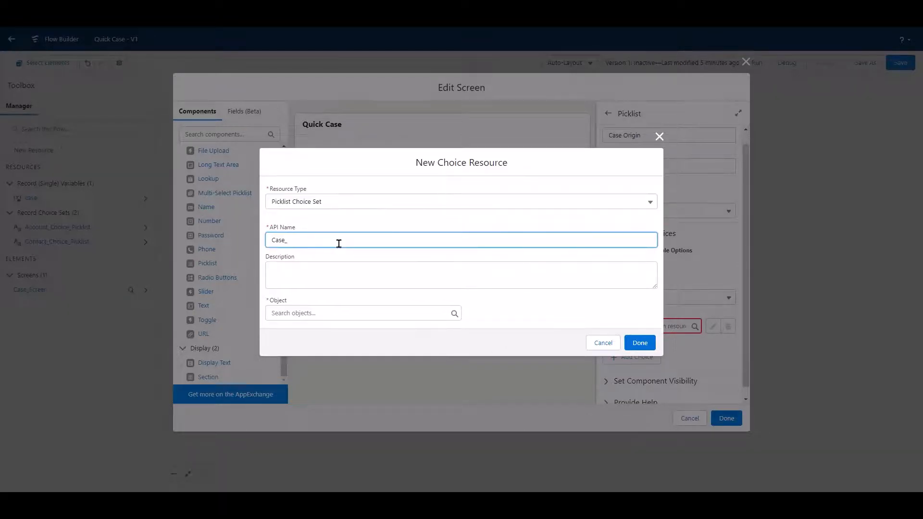
pyautogui.write('Orig')
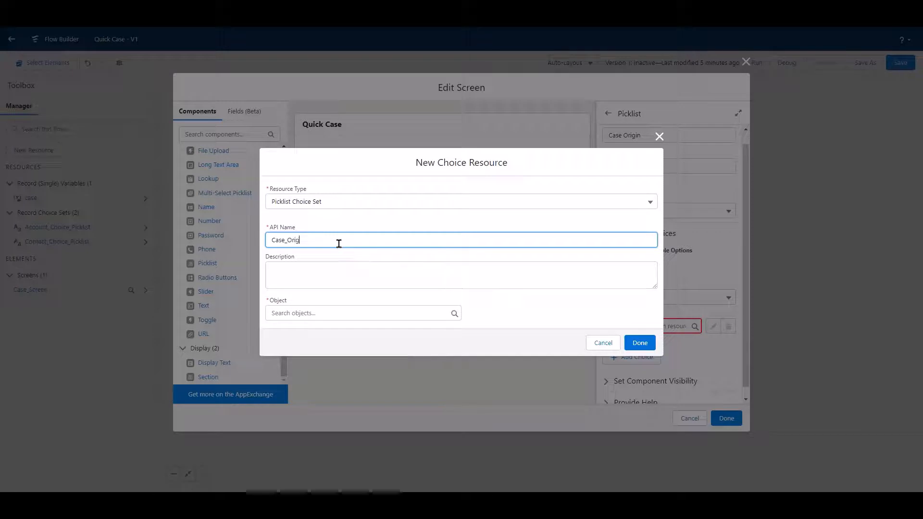
pyautogui.write('in_P')
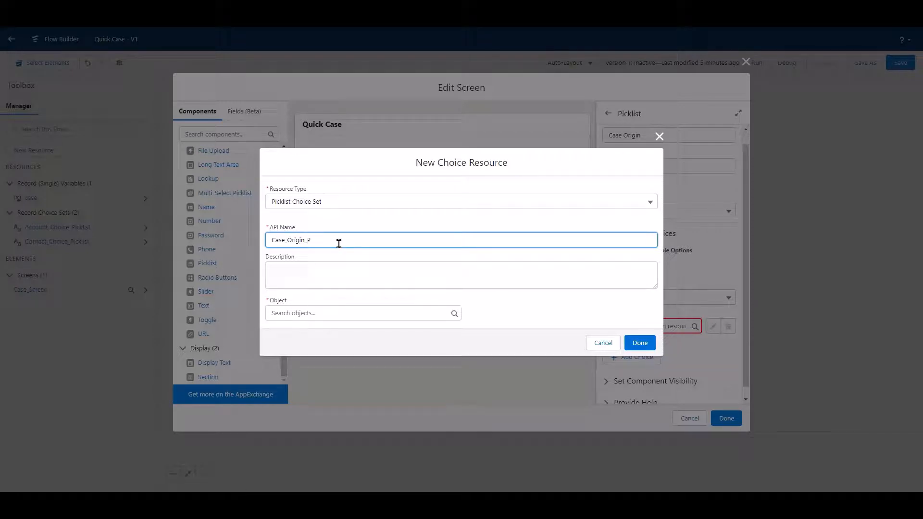
pyautogui.write('icklist')
# Base the choice set on the Case object's Origin field with data type Picklist, and finish both the resource and the screen.
pyautogui.click(415, 311)
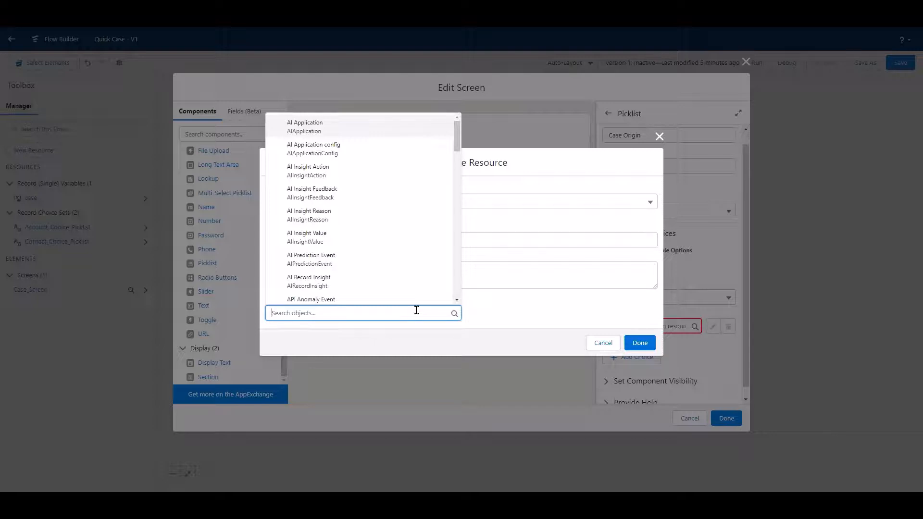
pyautogui.write('Case')
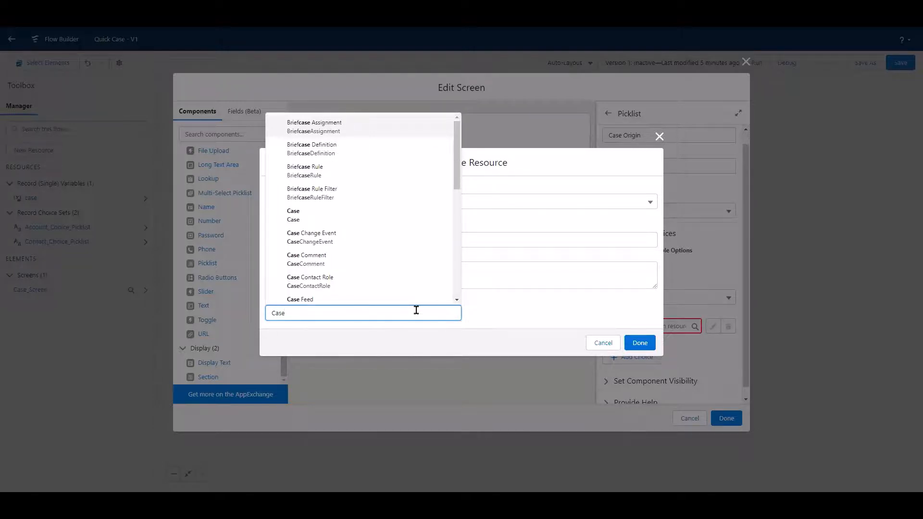
pyautogui.click(395, 217)
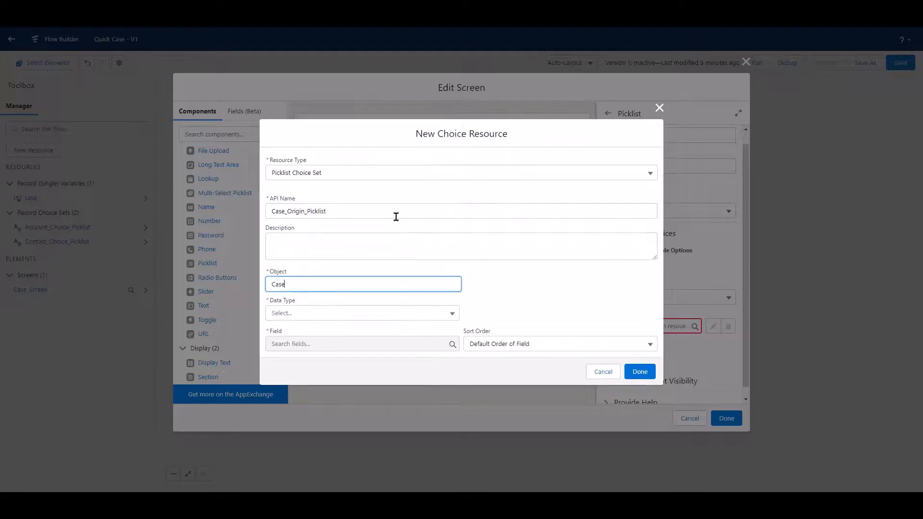
pyautogui.click(448, 313)
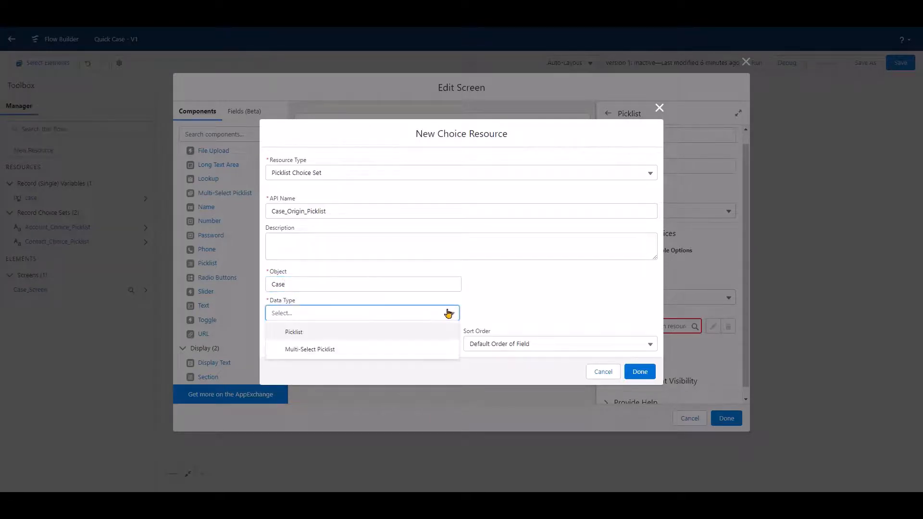
pyautogui.click(364, 331)
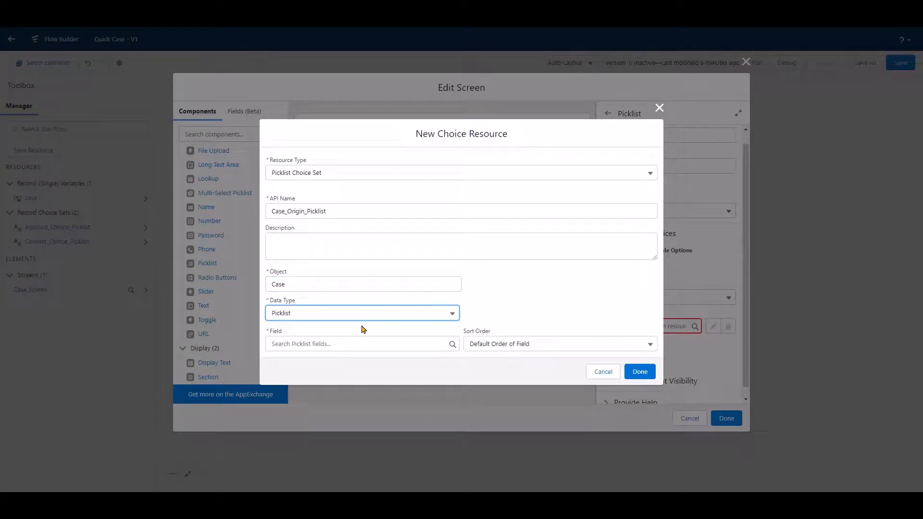
pyautogui.click(363, 344)
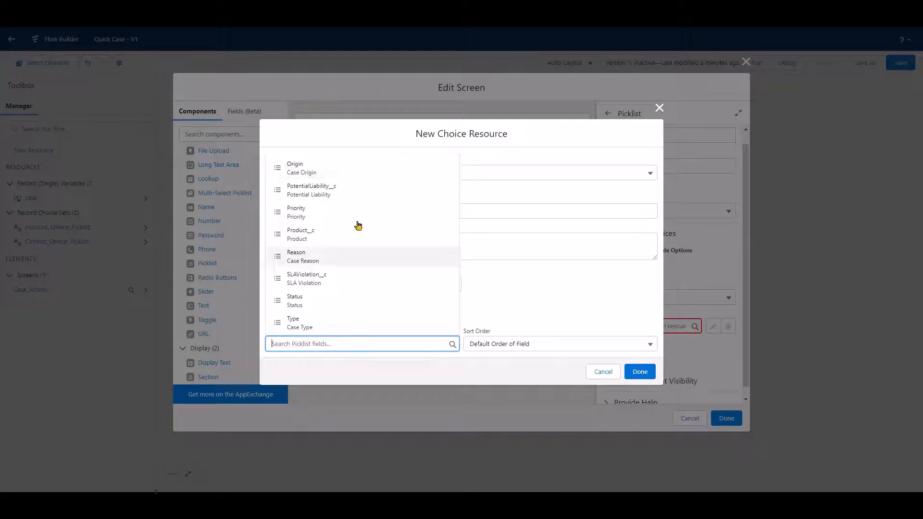
pyautogui.click(352, 169)
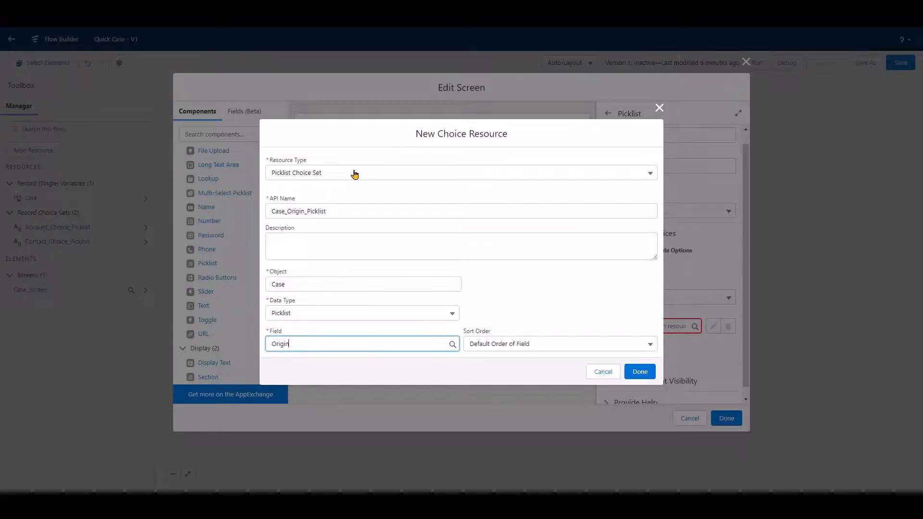
pyautogui.click(641, 372)
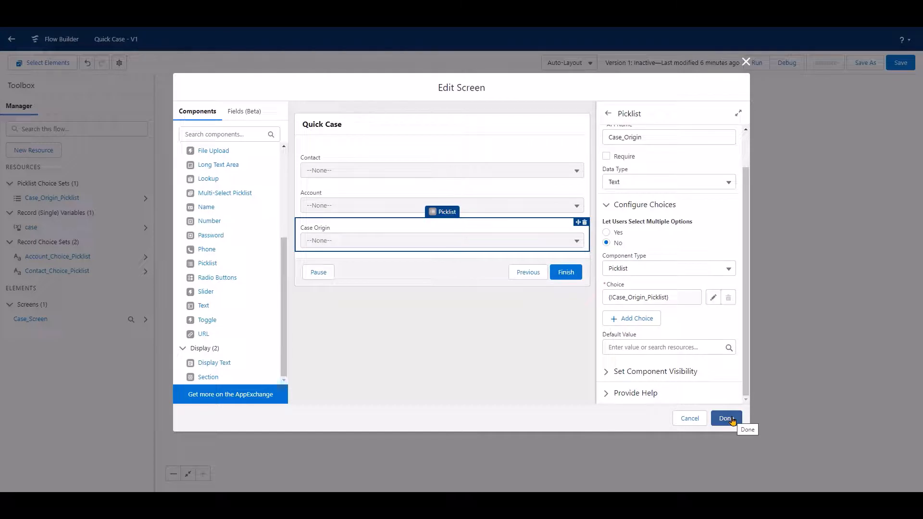
pyautogui.click(731, 420)
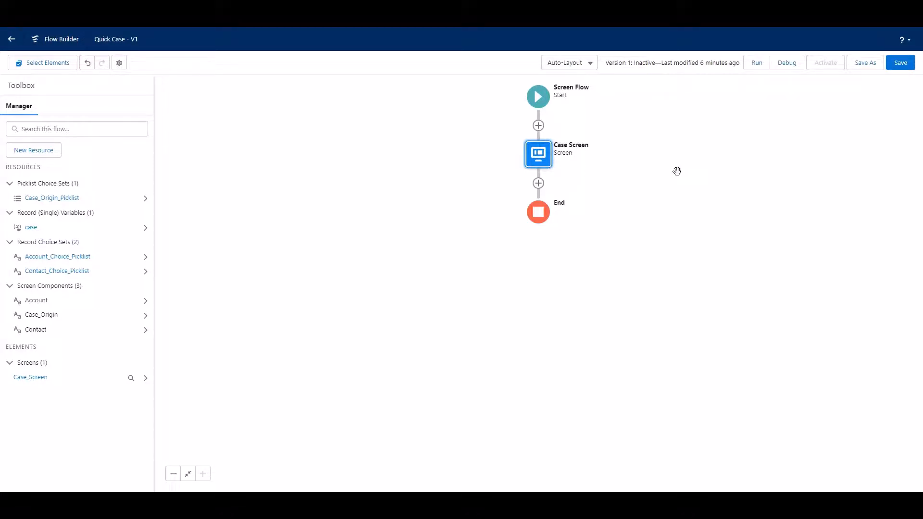
# Add a Create Records element after Case Screen and label it Create Case.
pyautogui.click(539, 184)
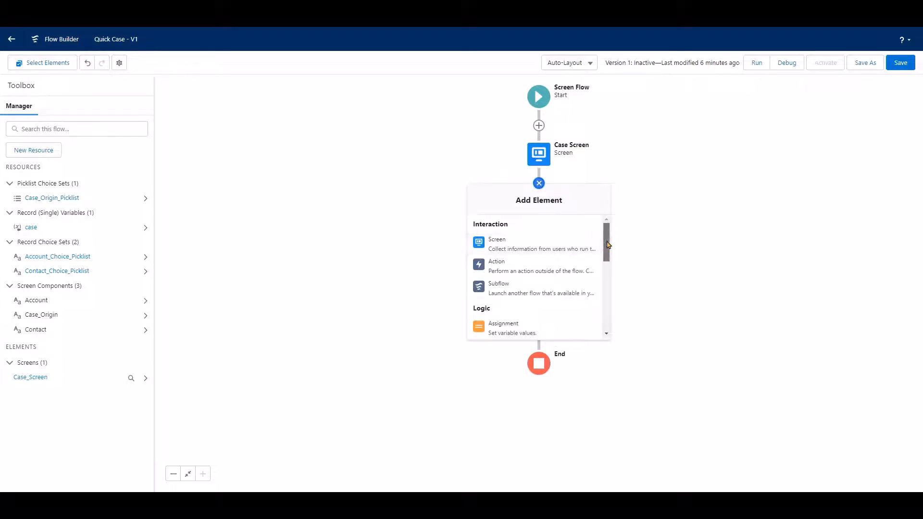
pyautogui.moveTo(607, 244); pyautogui.dragTo(600, 308)
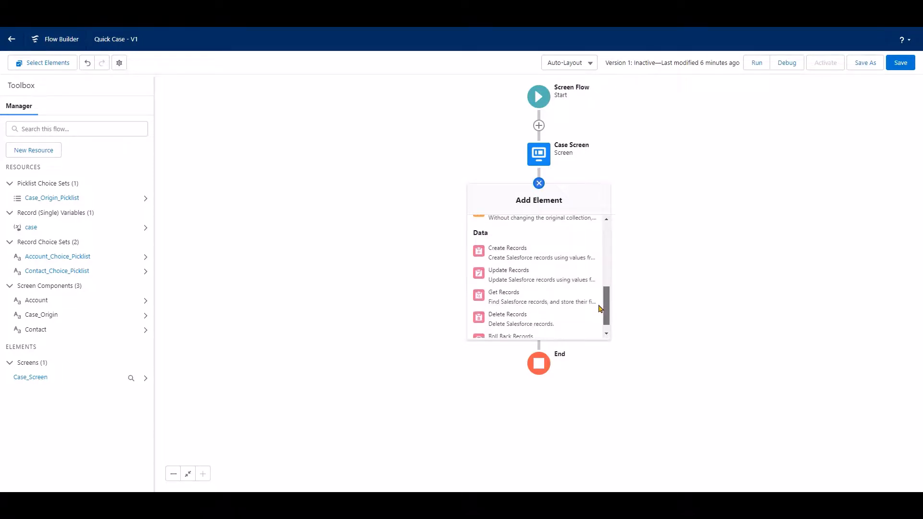
pyautogui.click(542, 258)
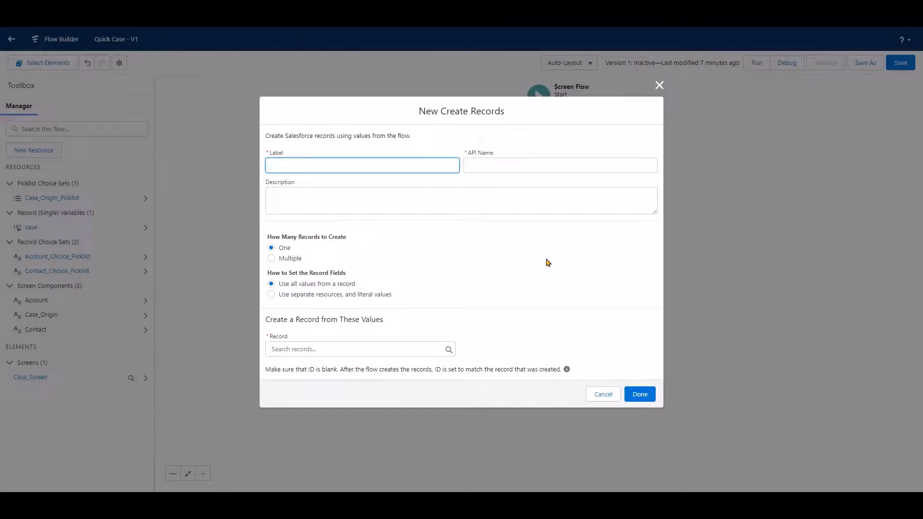
pyautogui.write('Create Case')
pyautogui.click(523, 246)
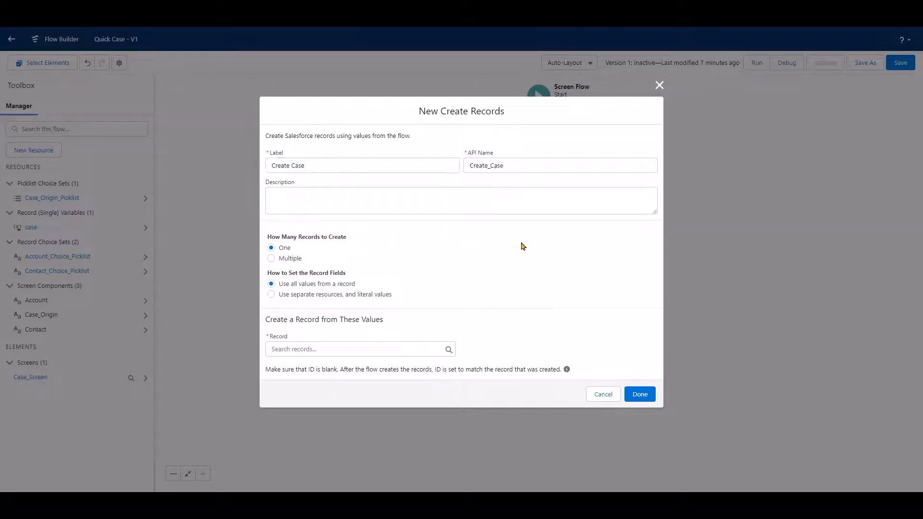
# Use the case record variable as the source of the new record's values and finish the Create Records element.
pyautogui.click(312, 343)
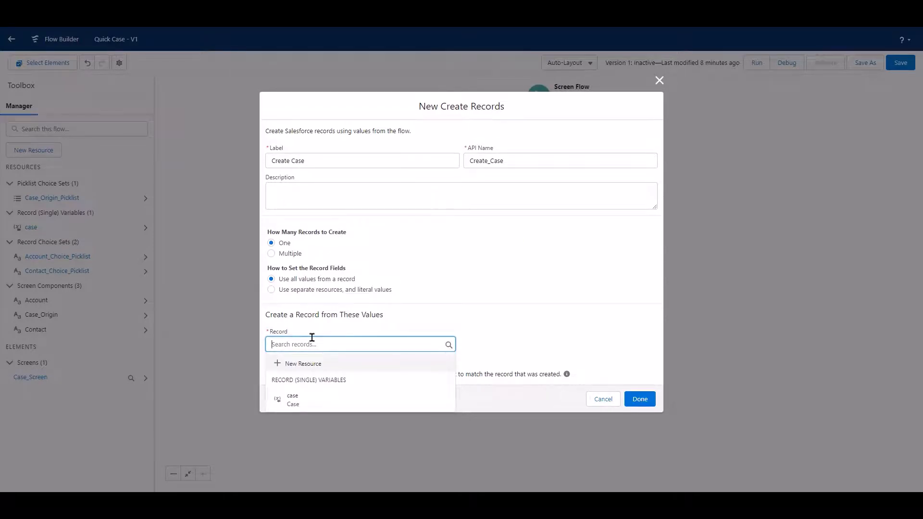
pyautogui.click(315, 404)
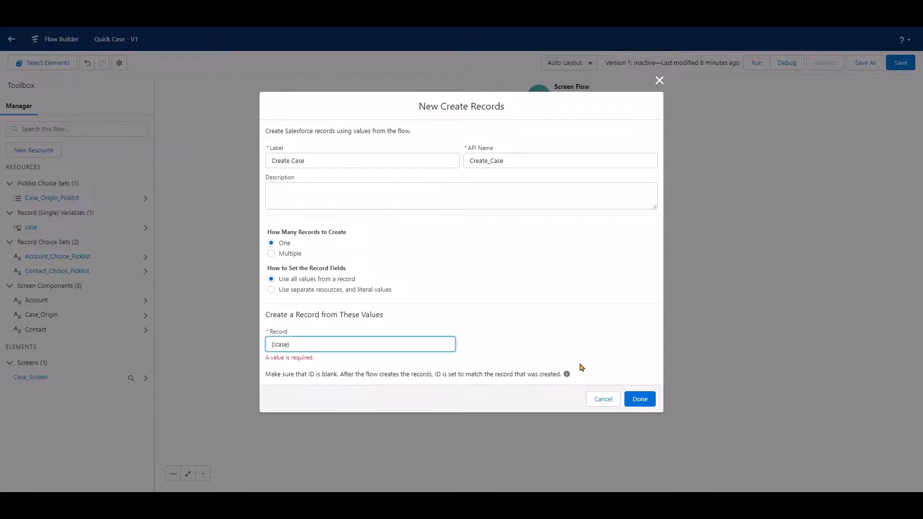
pyautogui.click(579, 345)
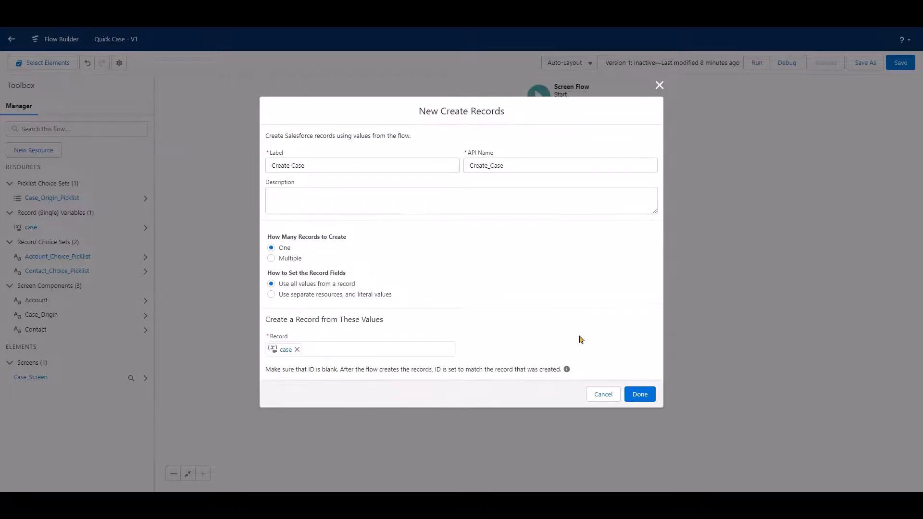
pyautogui.click(639, 394)
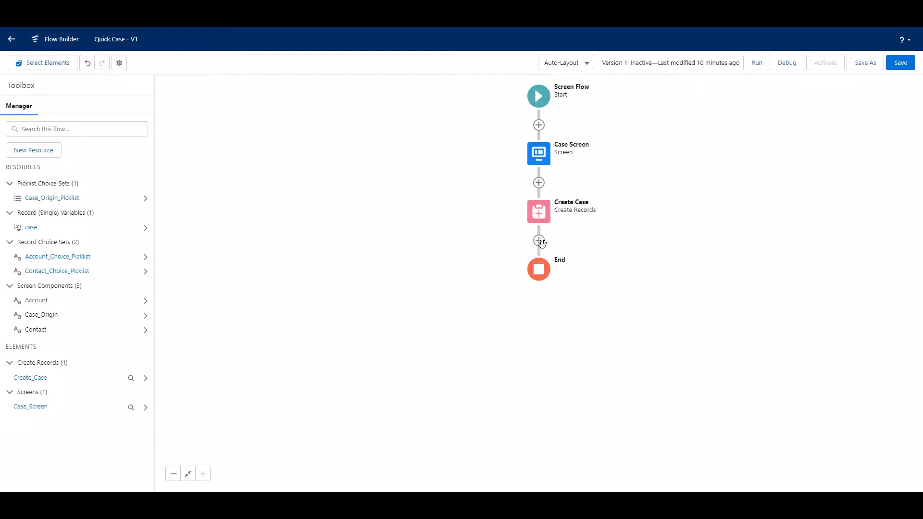
# Add an Action element after Create Case that uses the Post to Chatter action.
pyautogui.click(539, 240)
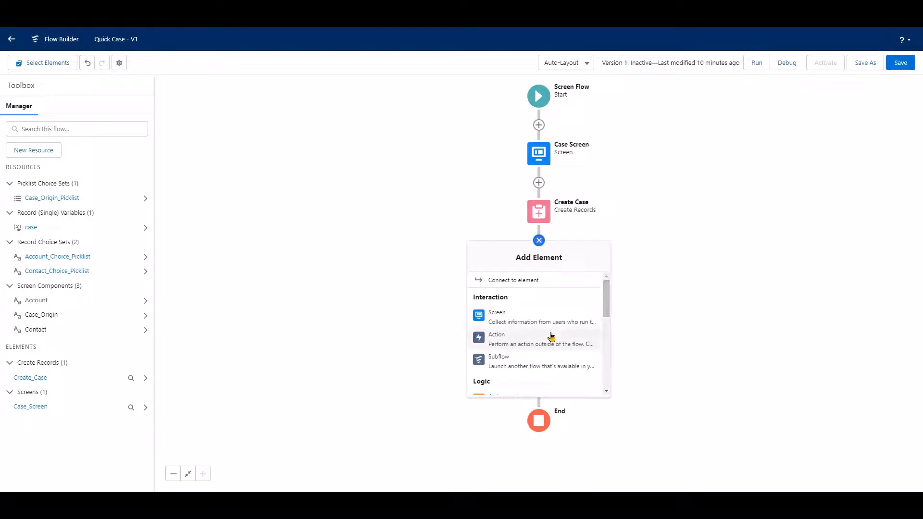
pyautogui.click(552, 336)
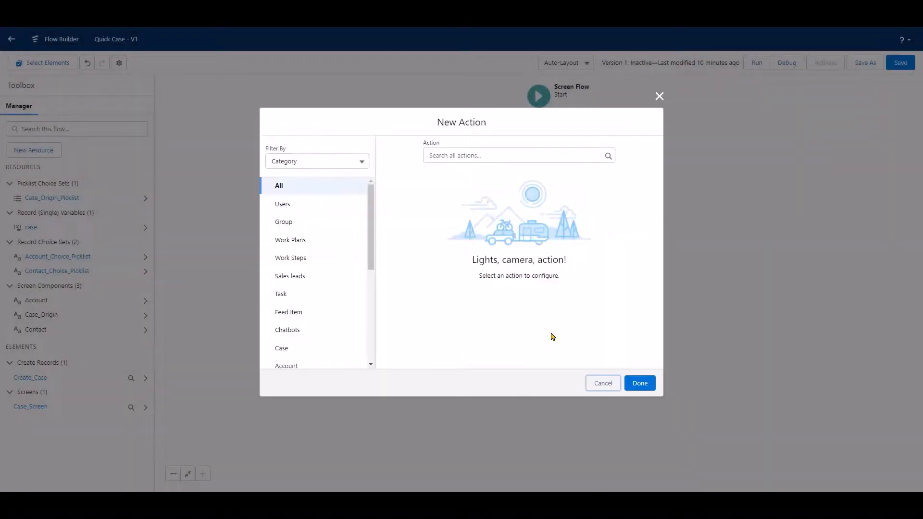
pyautogui.click(491, 157)
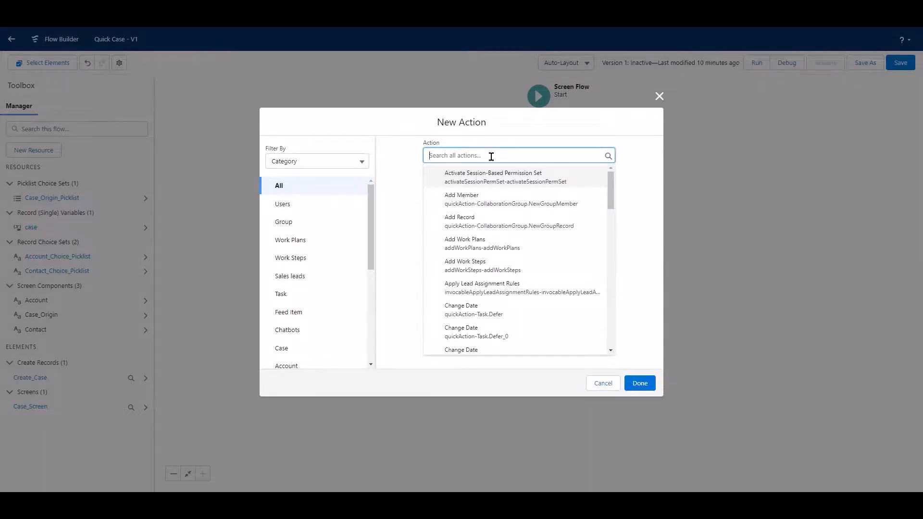
pyautogui.write('chatter')
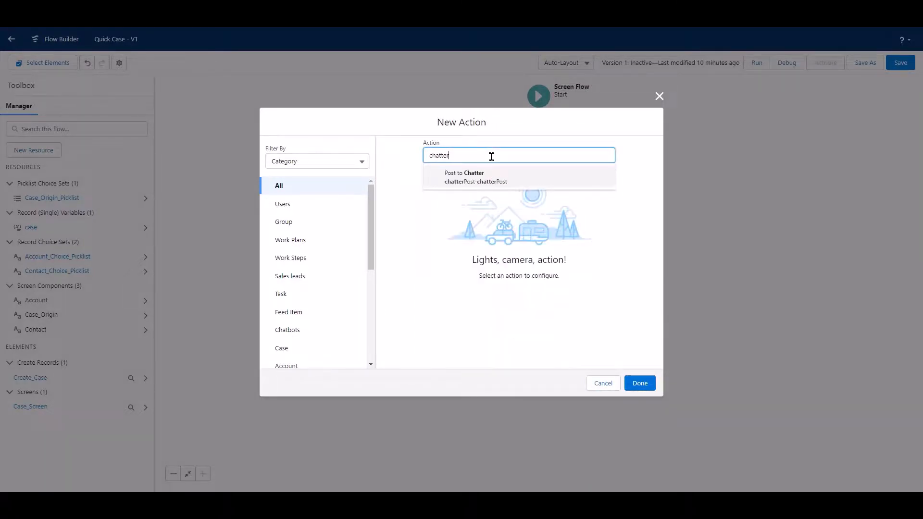
pyautogui.click(500, 180)
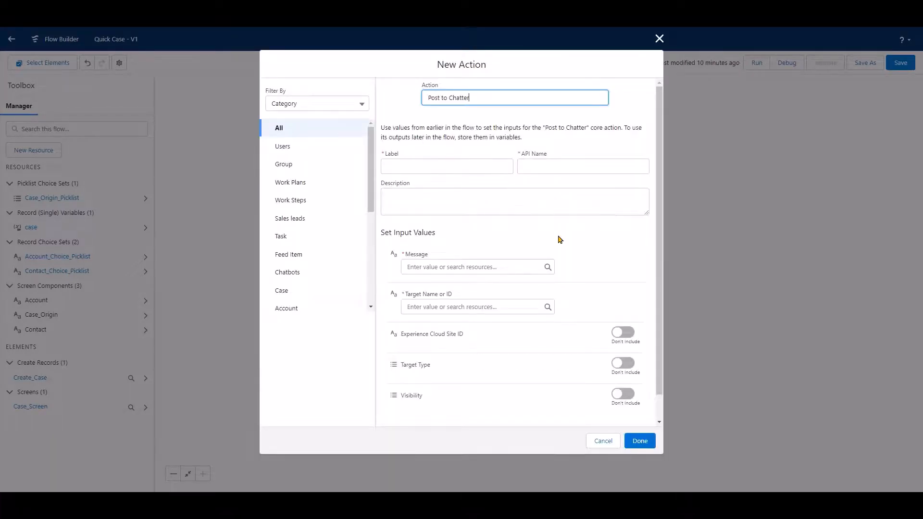
# Label the Chatter action Post to Case's Feed.
pyautogui.click(429, 171)
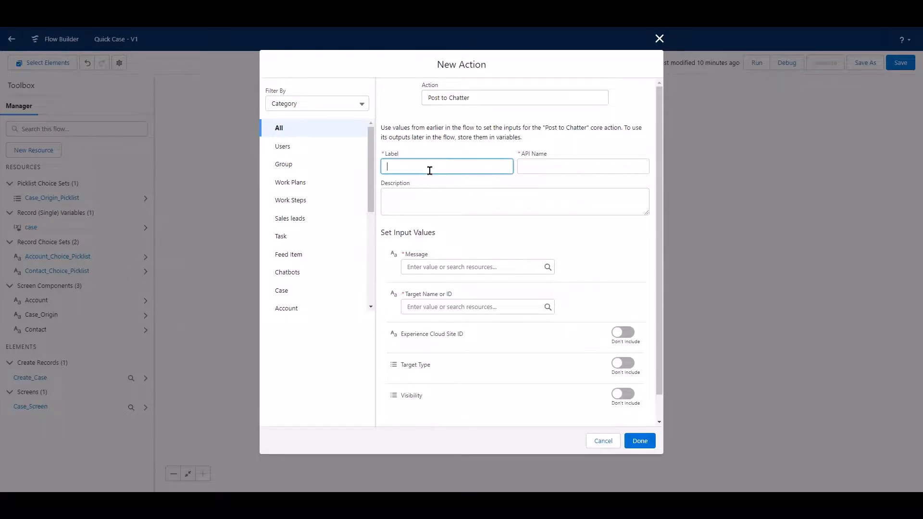
pyautogui.write("Post to Case's Feed")
pyautogui.click(517, 236)
# Create a new Text Template resource named chatterMessage for the Chatter action's Message value.
pyautogui.scroll(-1, 517, 236)
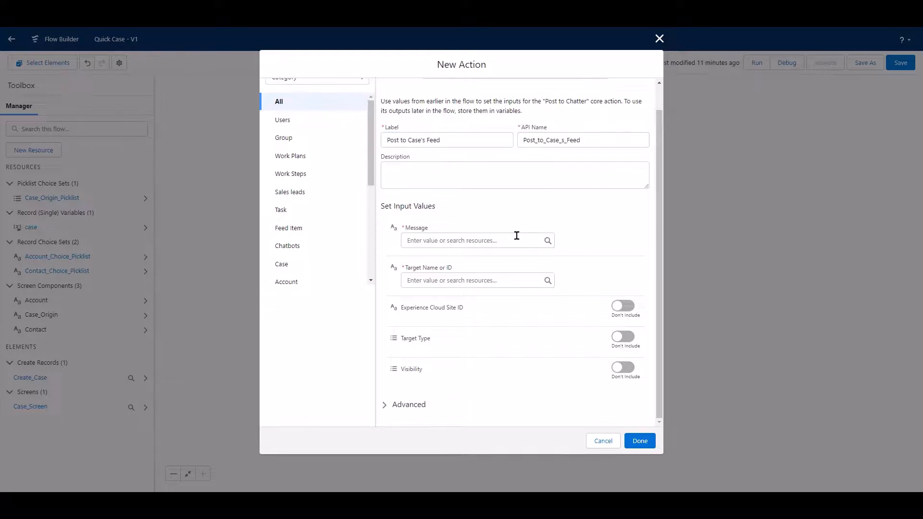
pyautogui.click(517, 235)
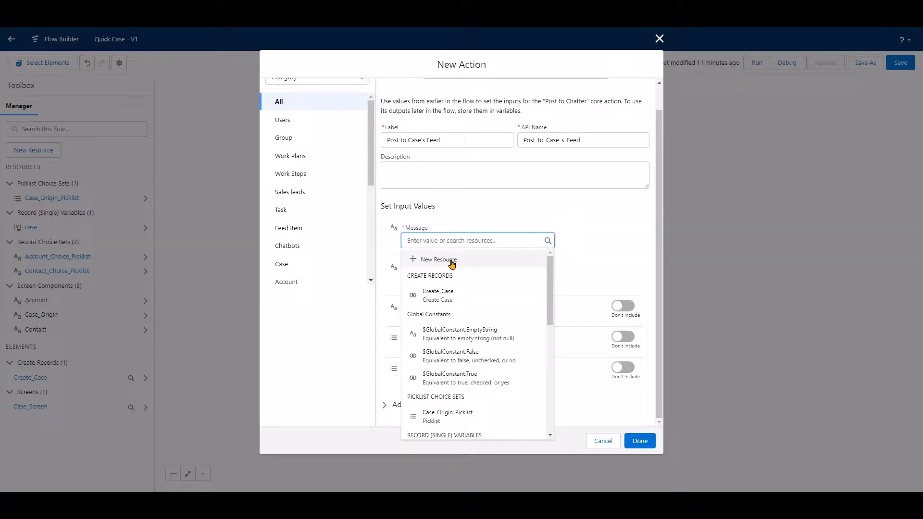
pyautogui.click(451, 260)
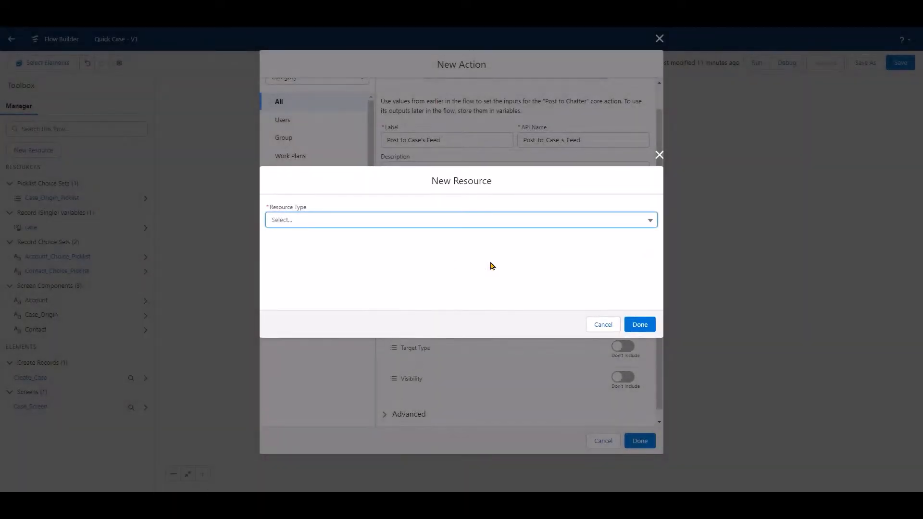
pyautogui.click(651, 220)
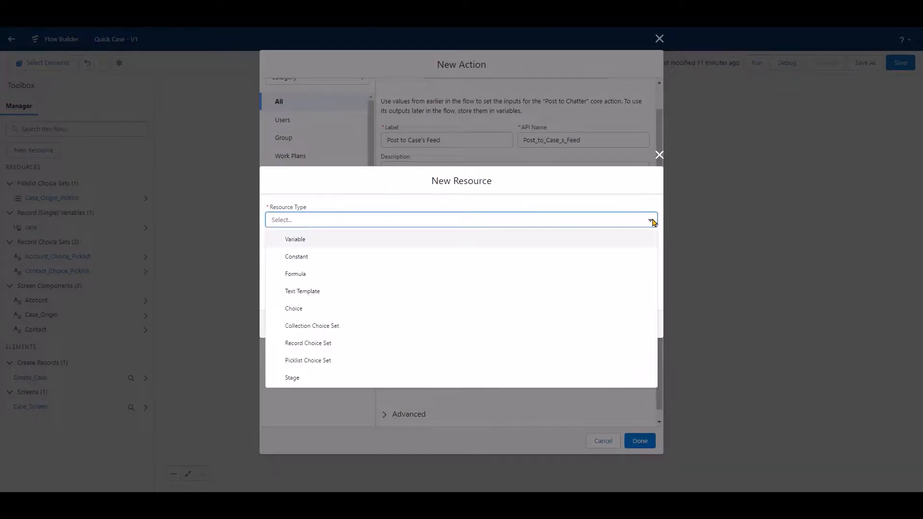
pyautogui.click(518, 293)
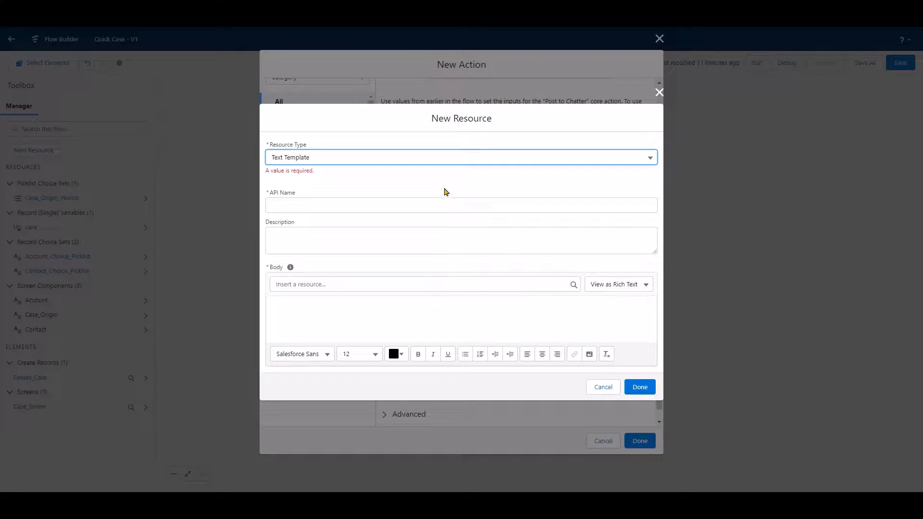
pyautogui.click(454, 199)
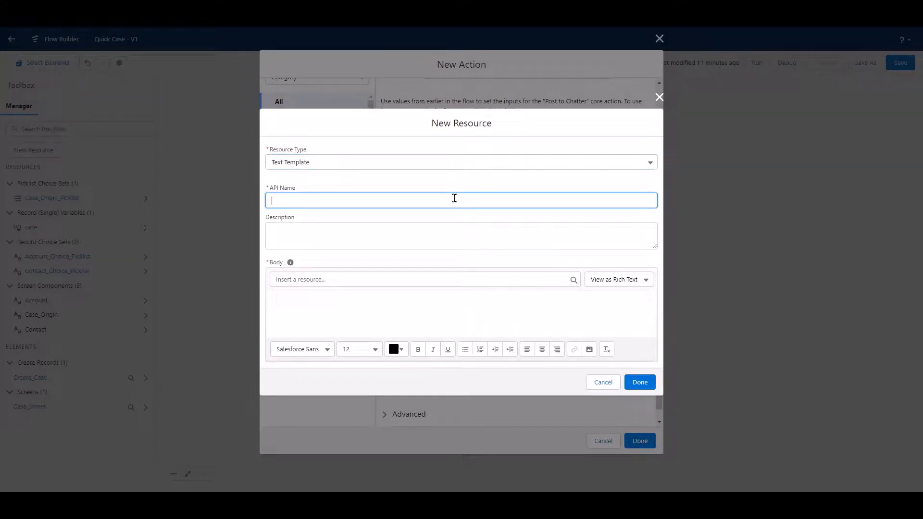
pyautogui.write('chatterMessage')
# Set the template body to plain text reading "A new case was created." and finish the resource.
pyautogui.click(644, 280)
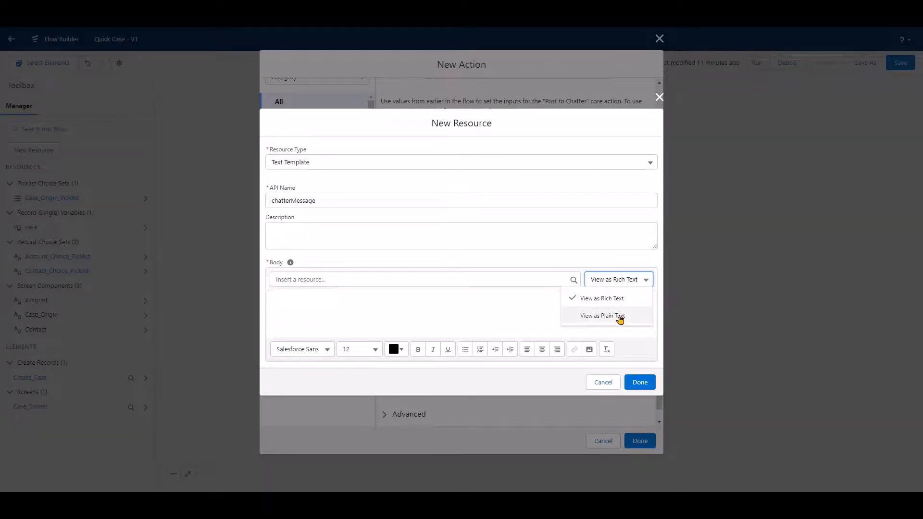
pyautogui.click(620, 318)
pyautogui.click(387, 318)
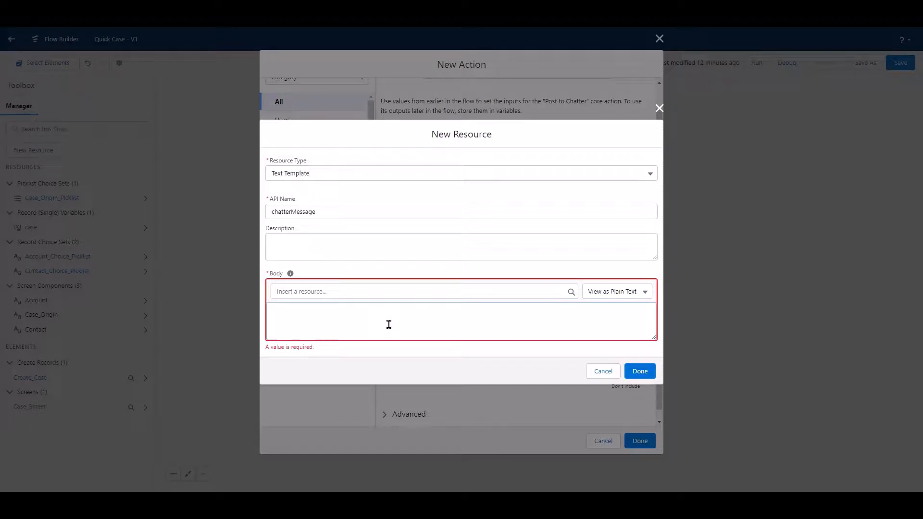
pyautogui.write('A new case was cr')
pyautogui.write('eated.')
pyautogui.click(637, 373)
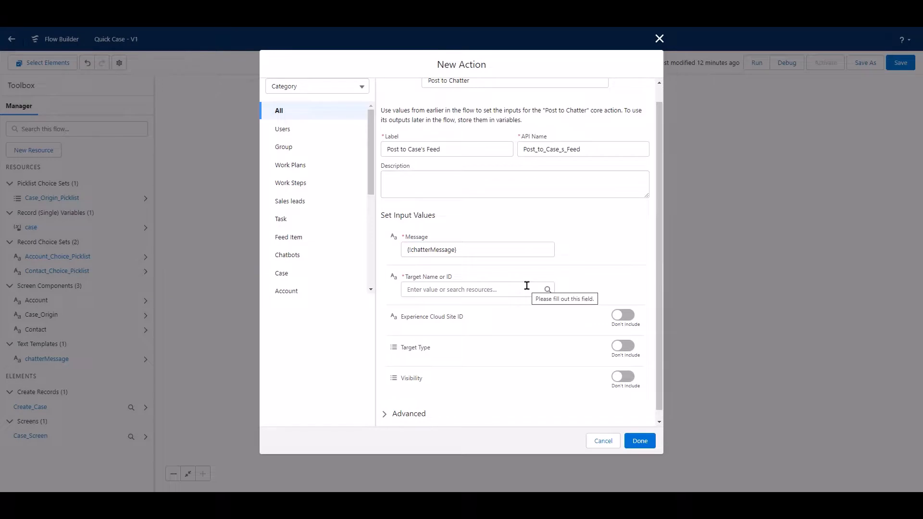
# Set Target Name or ID to the case variable's Id field and finish the Chatter action.
pyautogui.click(527, 285)
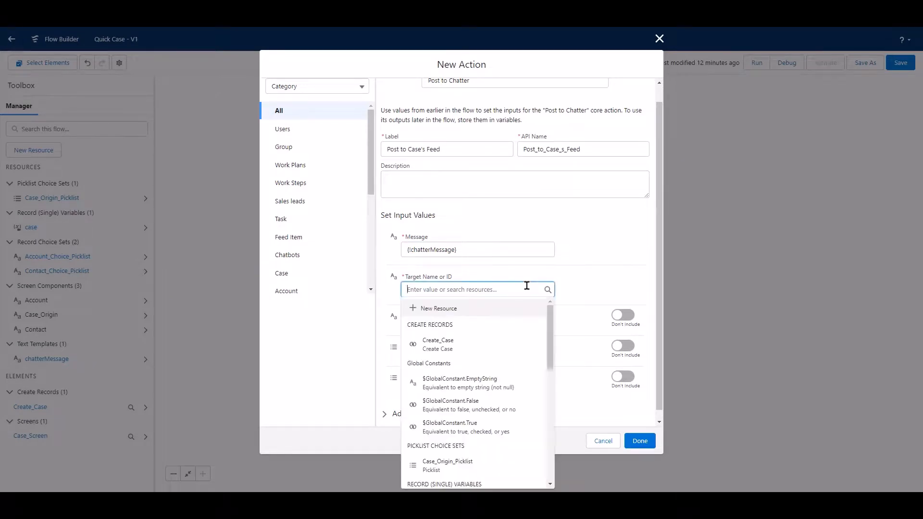
pyautogui.scroll(-3, 529, 387)
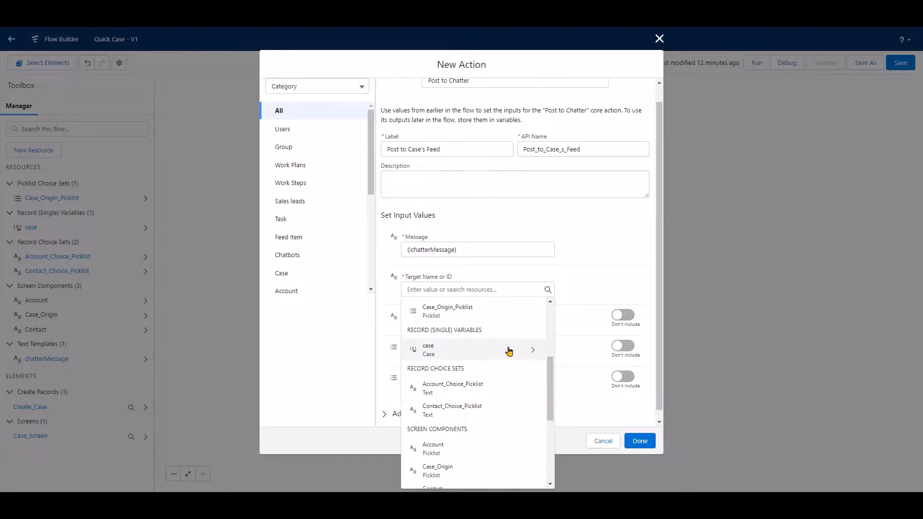
pyautogui.click(509, 351)
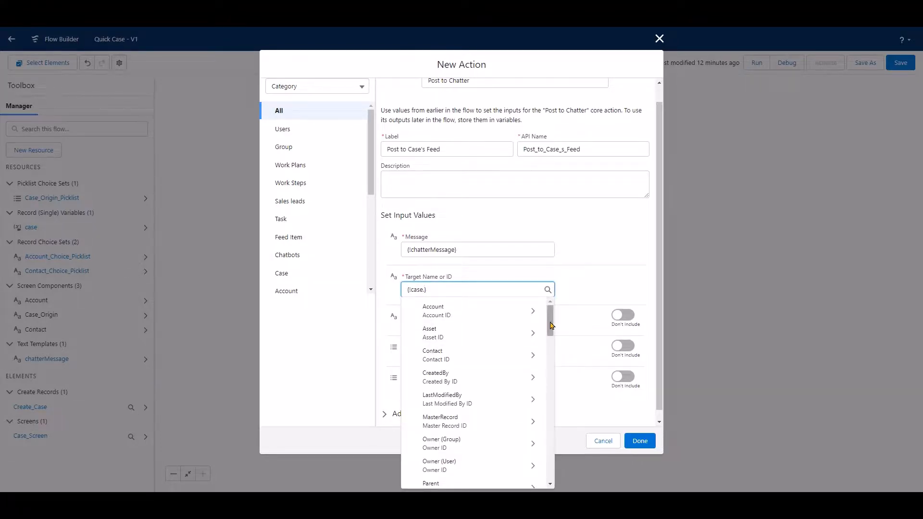
pyautogui.moveTo(550, 327); pyautogui.dragTo(547, 398)
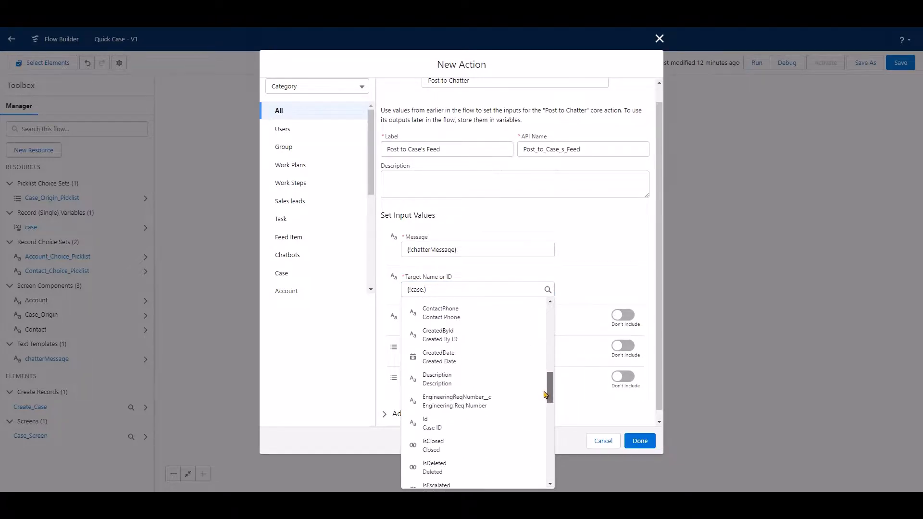
pyautogui.click(496, 415)
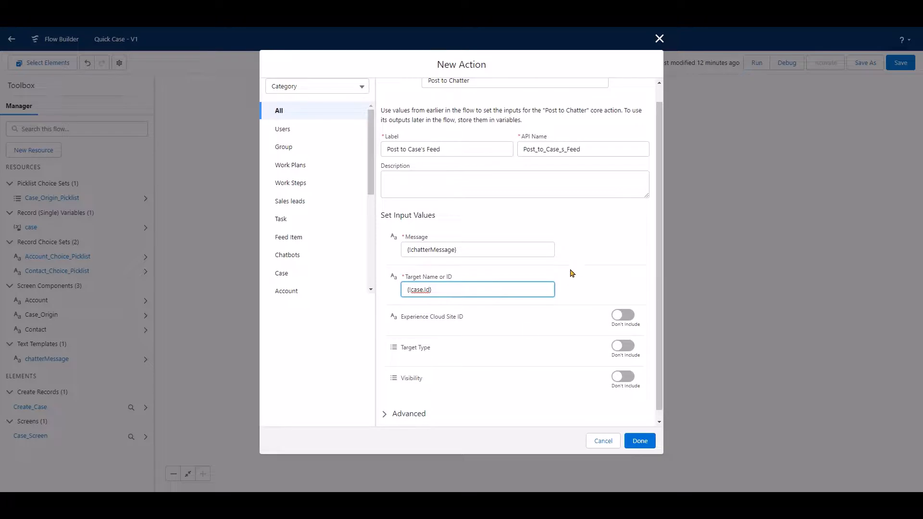
pyautogui.click(634, 445)
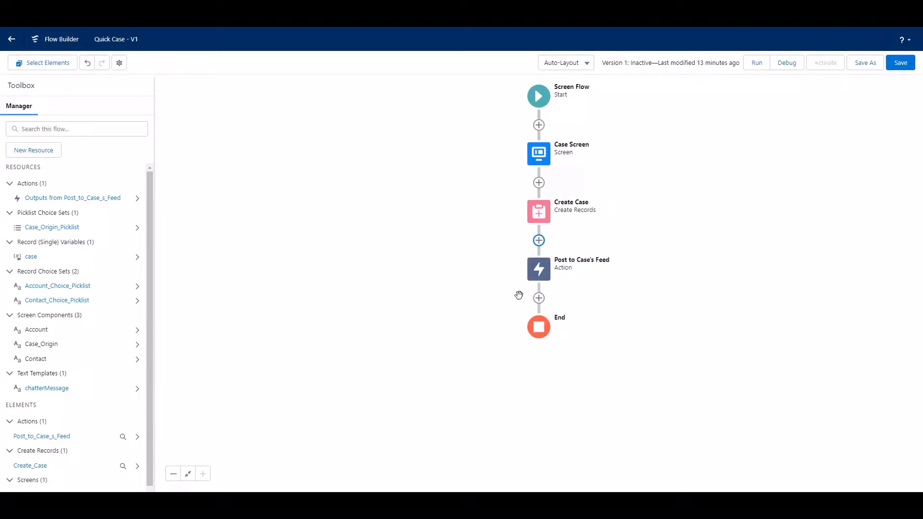
# Add a Screen element after Post to Case's Feed and label it Confirmation Message.
pyautogui.click(538, 299)
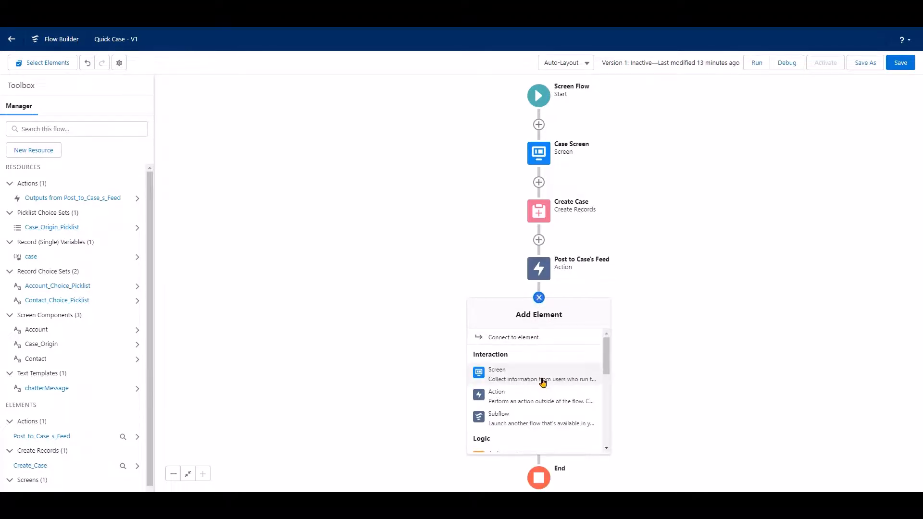
pyautogui.click(543, 382)
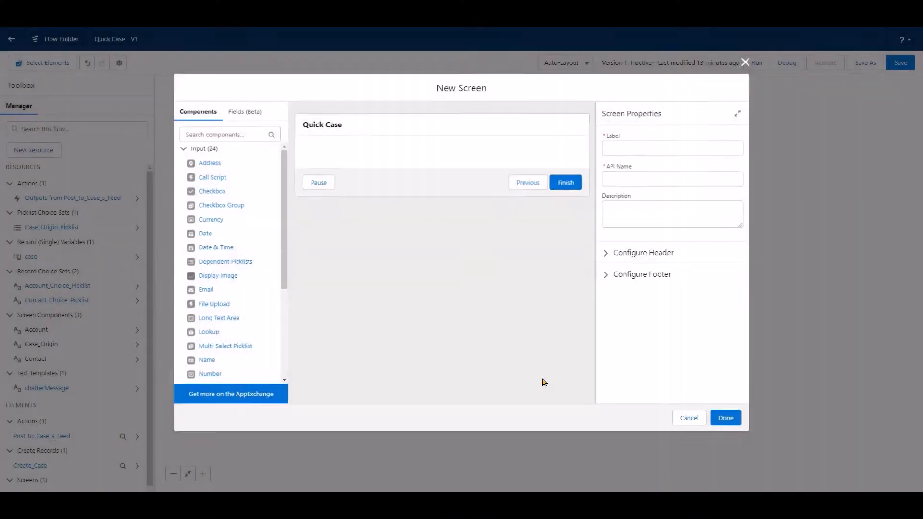
pyautogui.click(646, 143)
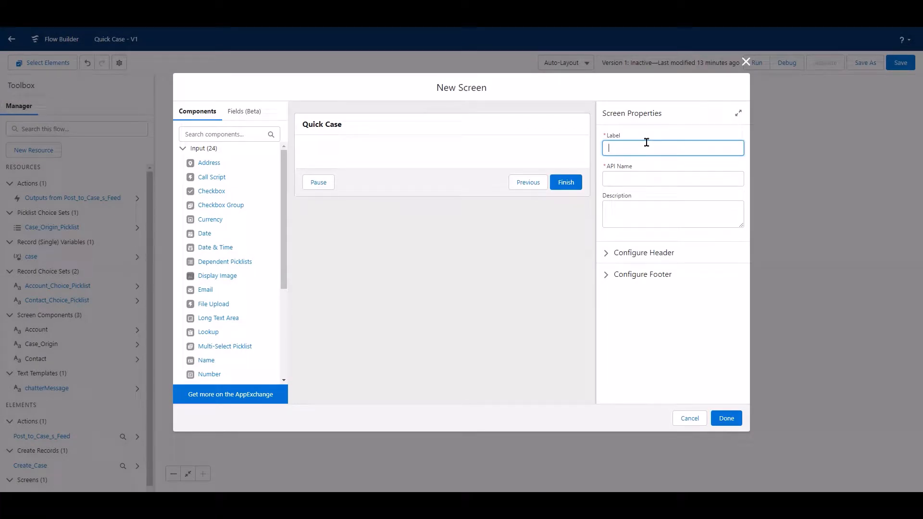
pyautogui.write('Confirmation Message')
pyautogui.click(675, 350)
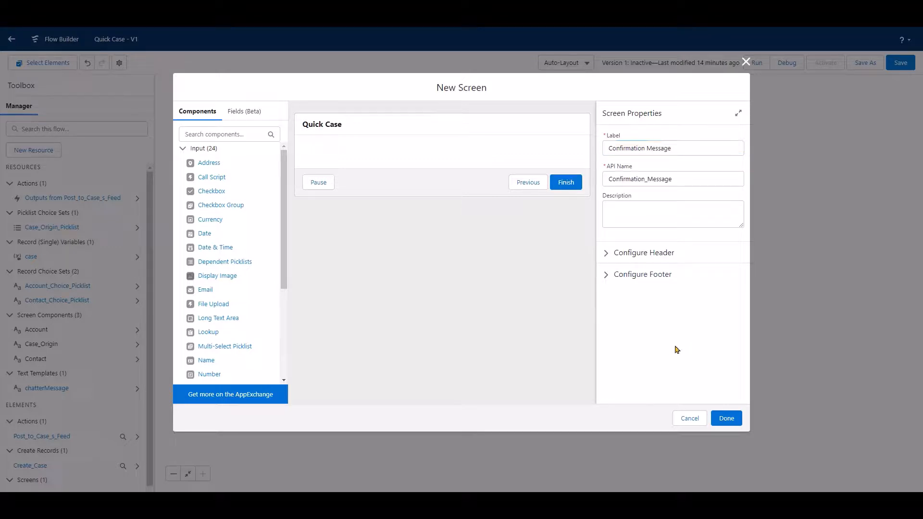
# Configure the Confirmation Message screen's footer to hide the Previous button.
pyautogui.click(605, 278)
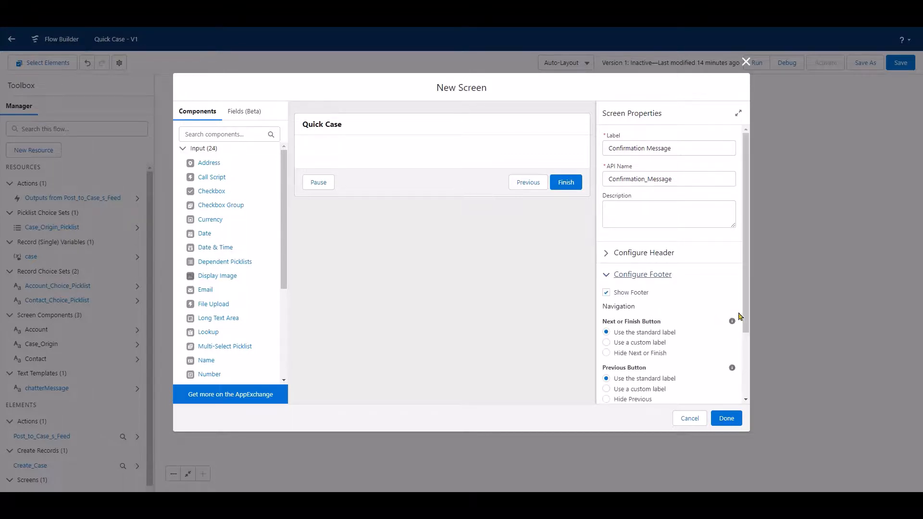
pyautogui.scroll(-3, 749, 321)
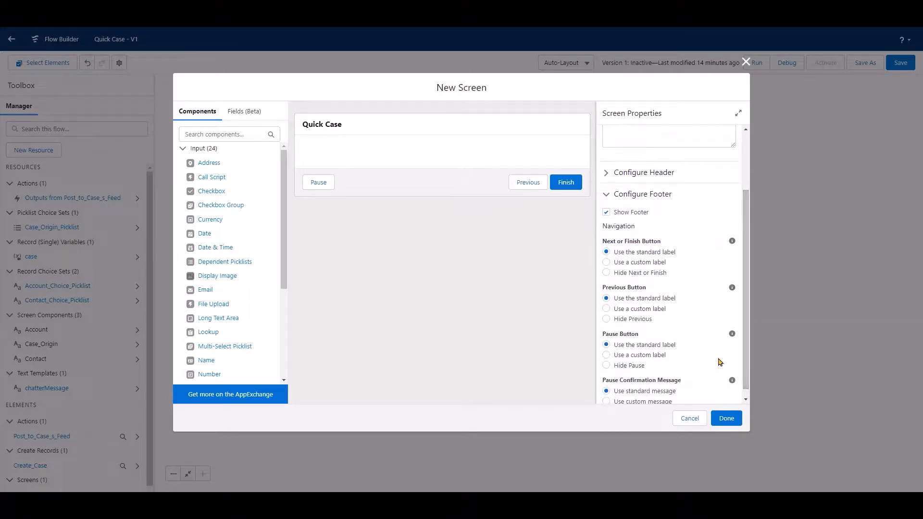
pyautogui.click(606, 320)
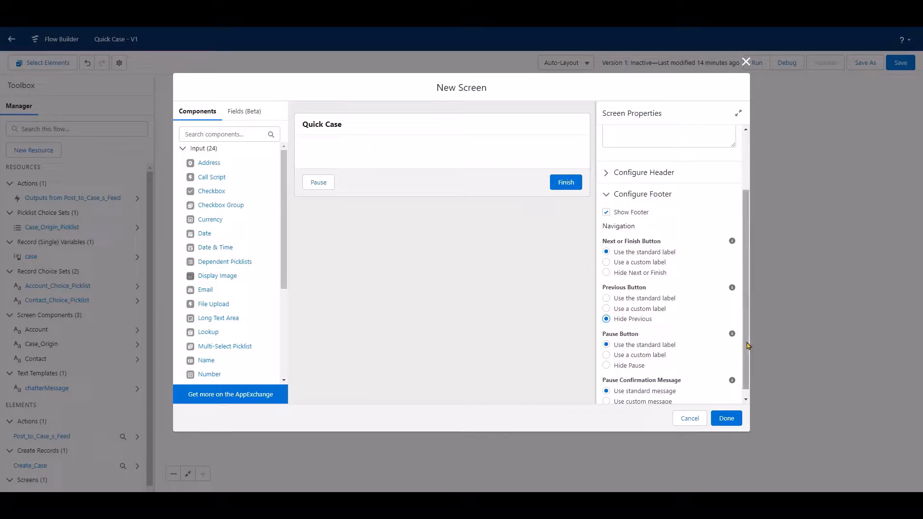
pyautogui.scroll(-1, 746, 361)
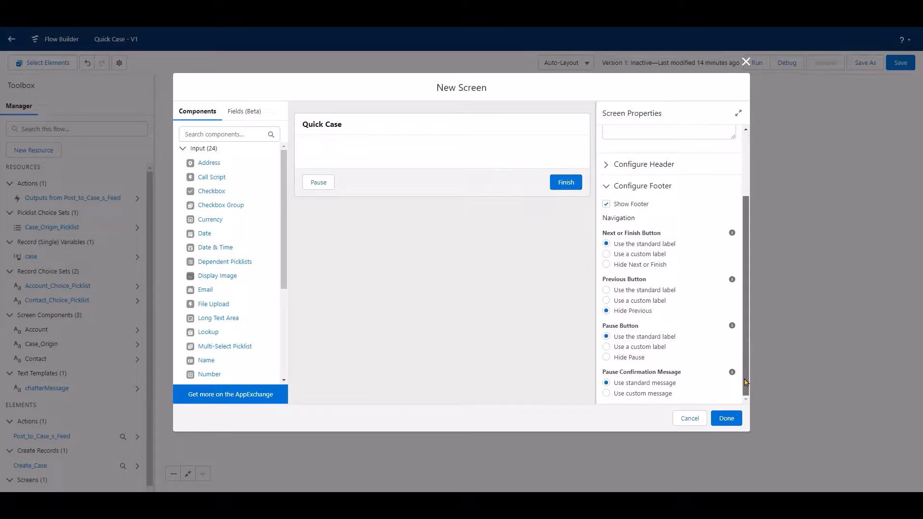
# Add a Display Text component to the screen with the API name confirm_message.
pyautogui.scroll(-3, 281, 358)
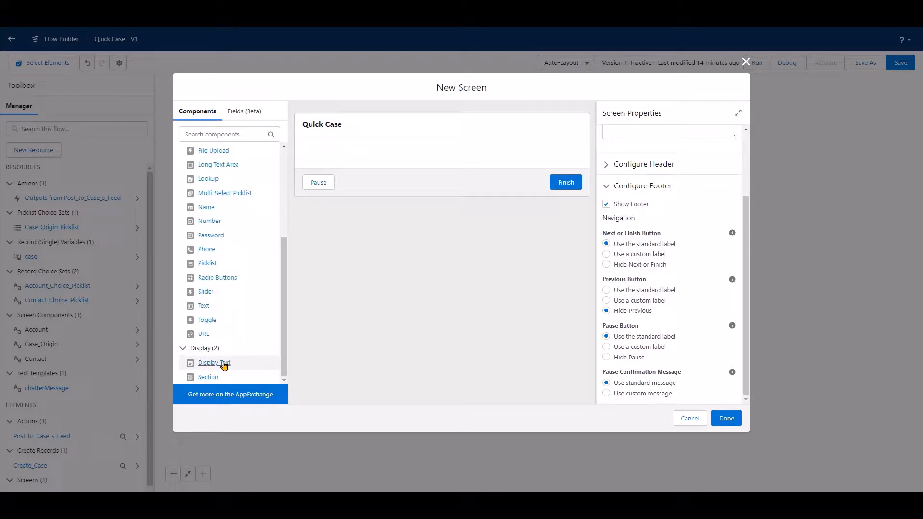
pyautogui.moveTo(224, 366); pyautogui.dragTo(385, 157)
pyautogui.click(620, 149)
pyautogui.write('c')
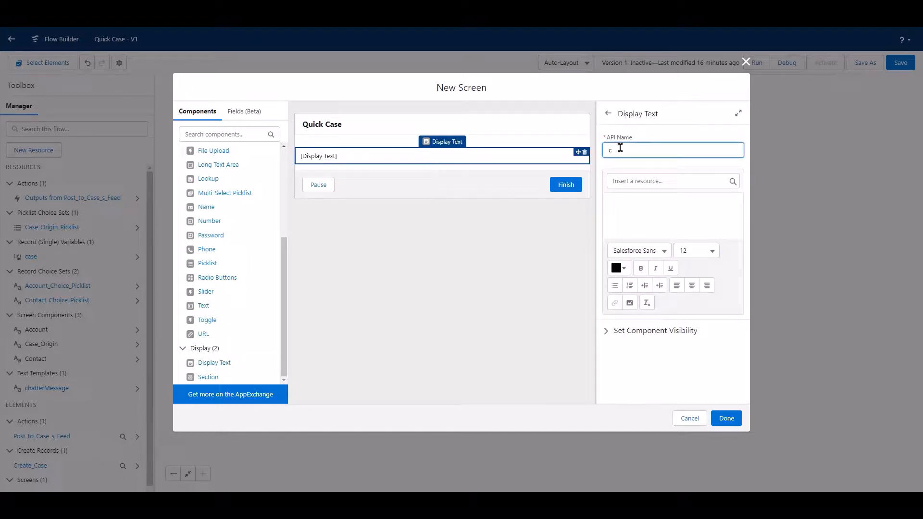
pyautogui.write('onfirm_message')
# Enter "Thanks! the Case was created" as the content of the confirm_message display text.
pyautogui.click(695, 226)
pyautogui.write('Thanks! ')
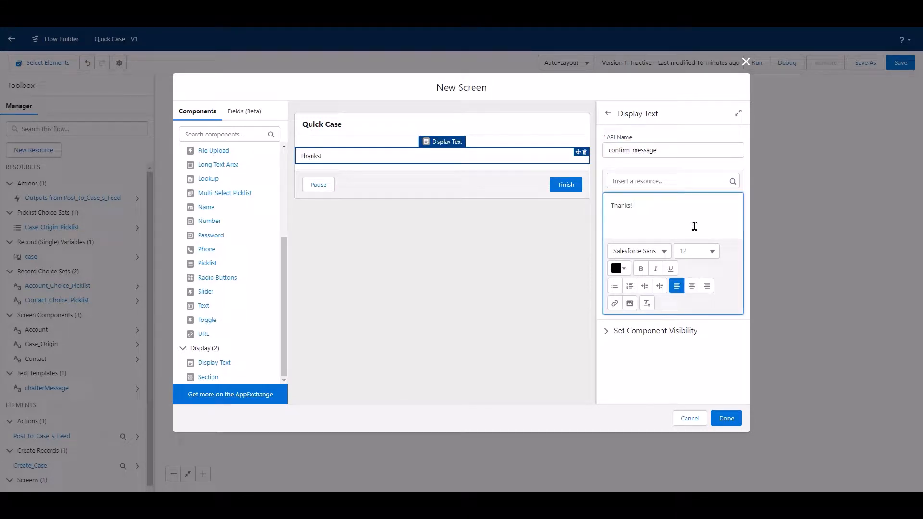
pyautogui.write('the Case was created')
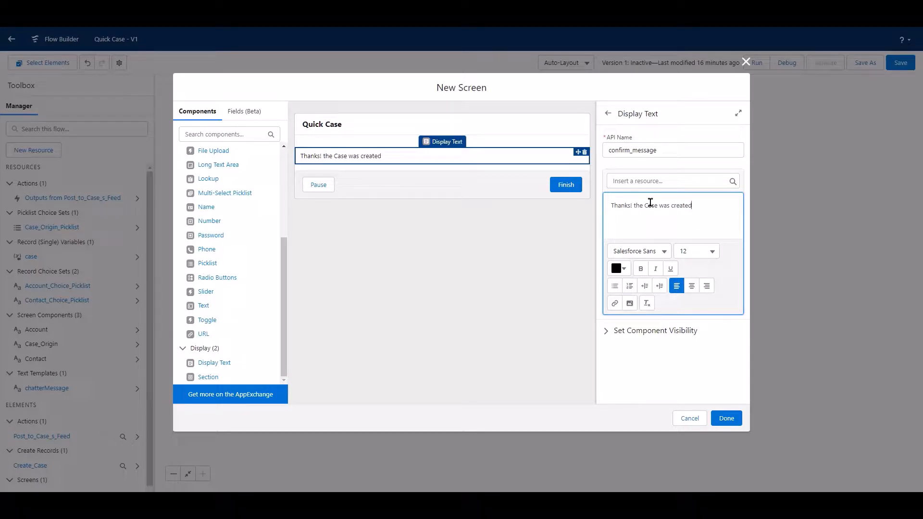
# Link the word Case in the message to /{!case.Id} and finish the Confirmation Message screen.
pyautogui.doubleClick(650, 203)
pyautogui.click(615, 304)
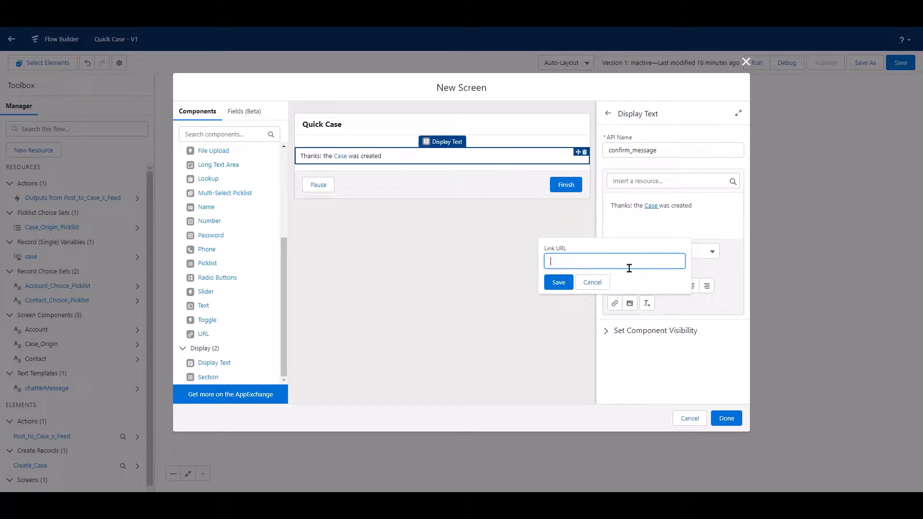
pyautogui.write('/')
pyautogui.write('0')
pyautogui.write('!case')
pyautogui.write('.Id')
pyautogui.click(556, 282)
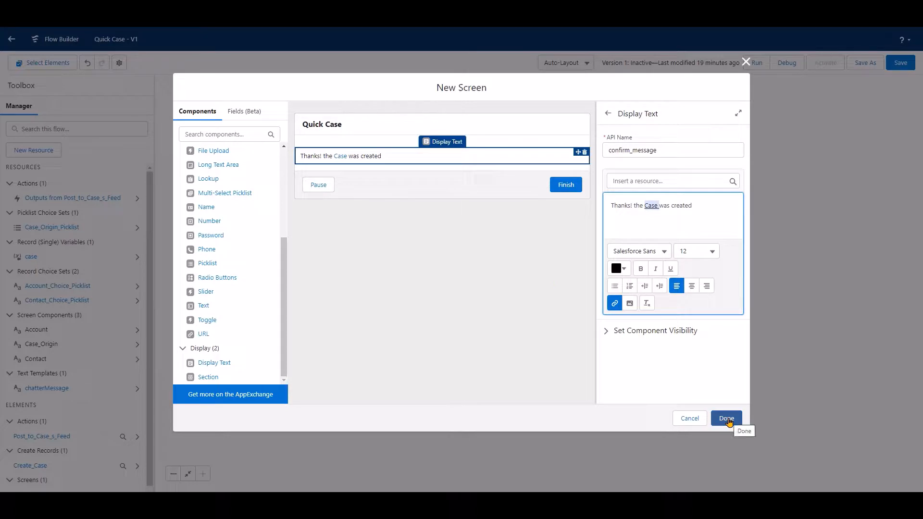
pyautogui.click(727, 419)
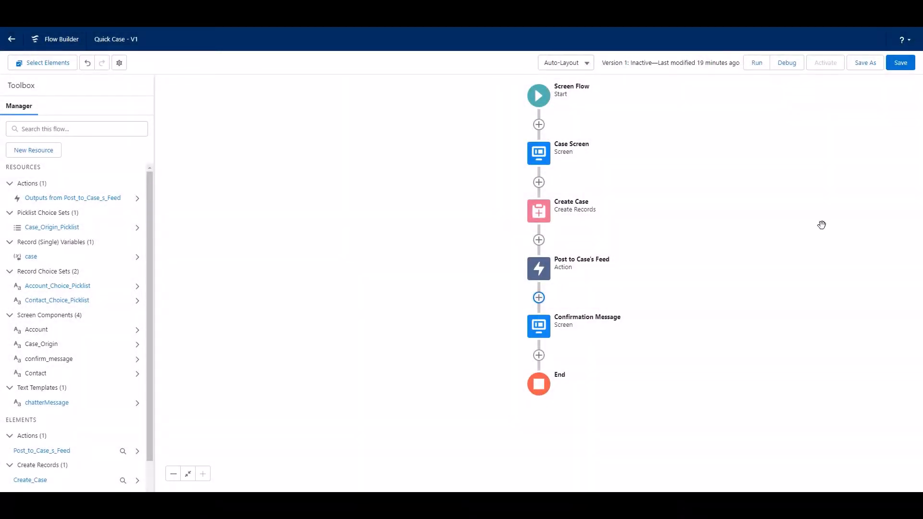
# Save the Quick Case flow and activate it.
pyautogui.click(907, 64)
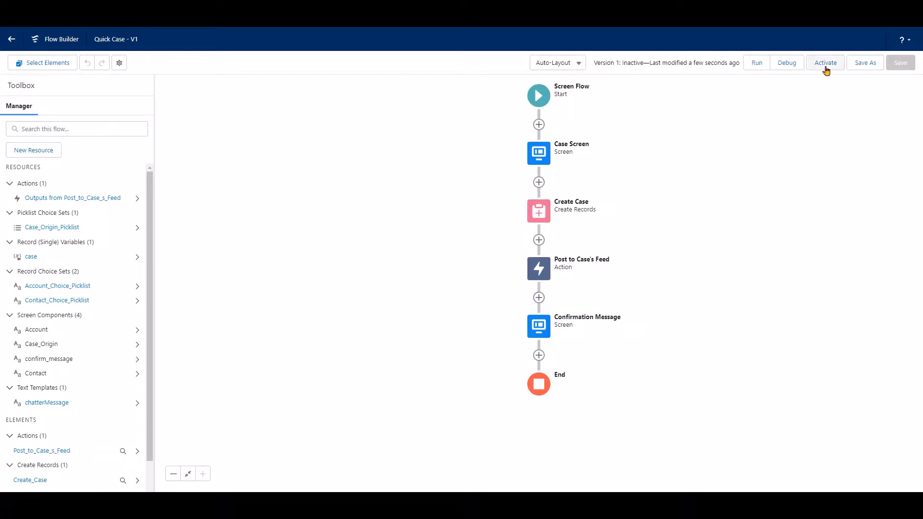
pyautogui.click(826, 67)
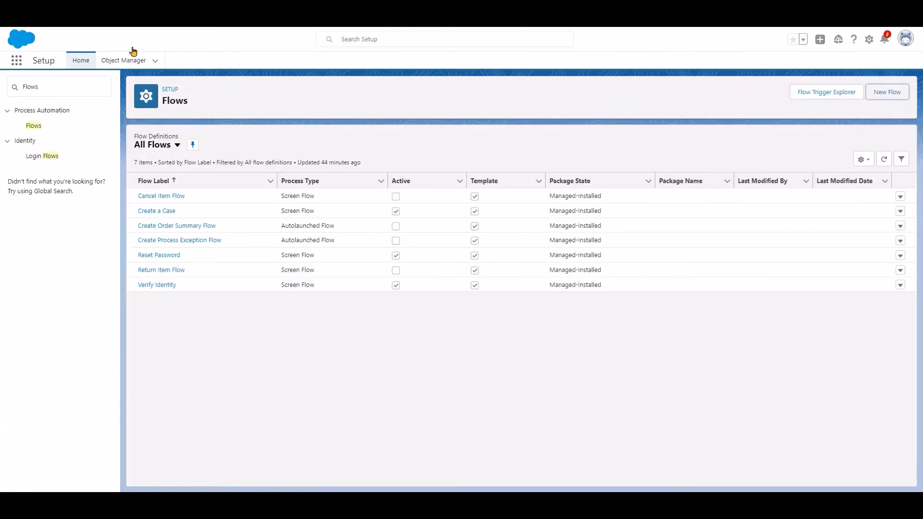
# Return to Setup, search for "Lightning App Builder" and open its page.
pyautogui.click(57, 91)
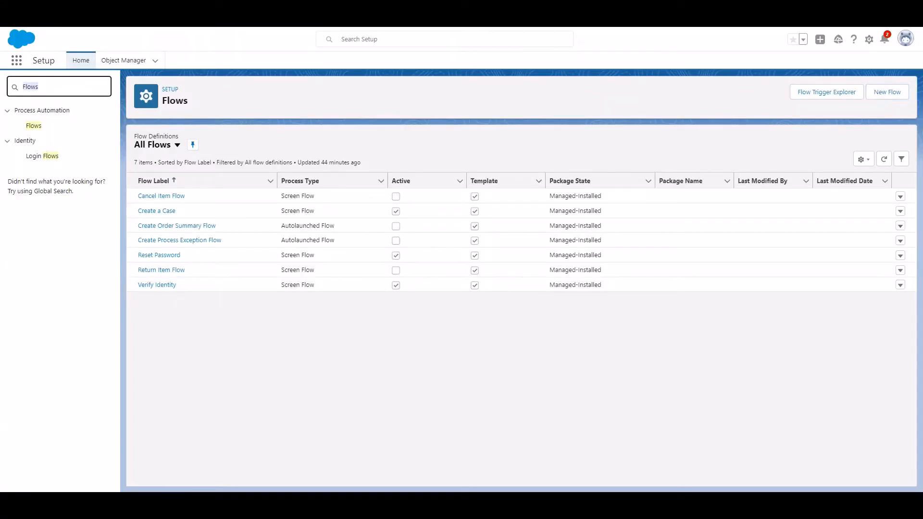
pyautogui.press('BackSpace')
pyautogui.write('Li')
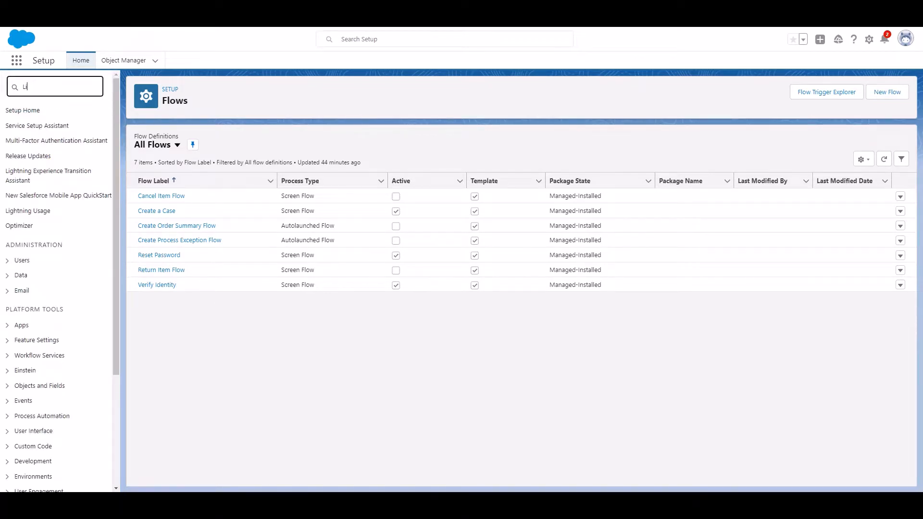
pyautogui.write('ghtning App Builder')
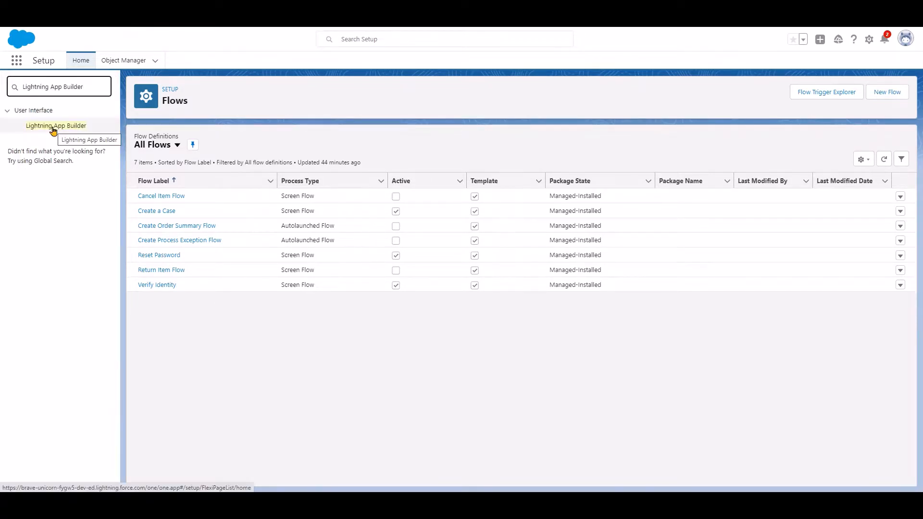
pyautogui.click(62, 130)
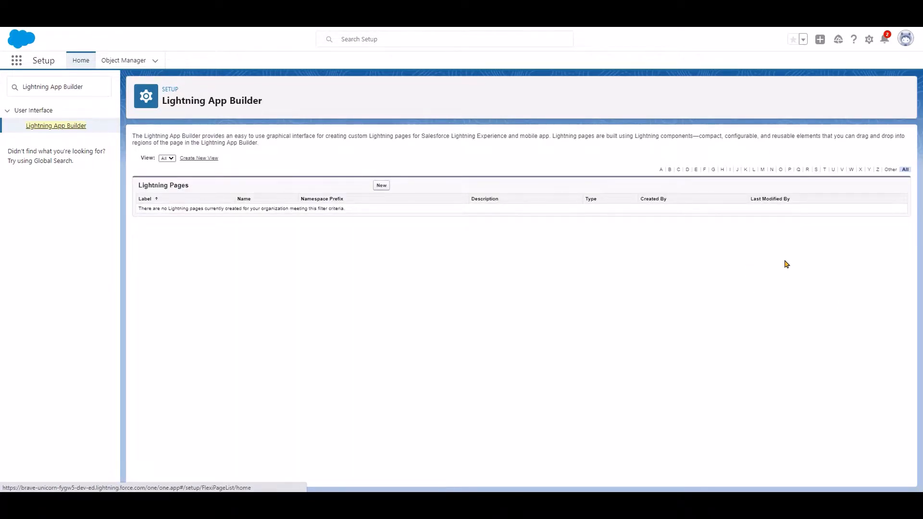
# Create a new Lightning Home Page labelled Quick Case by cloning the Salesforce default page Home Page Default.
pyautogui.click(381, 186)
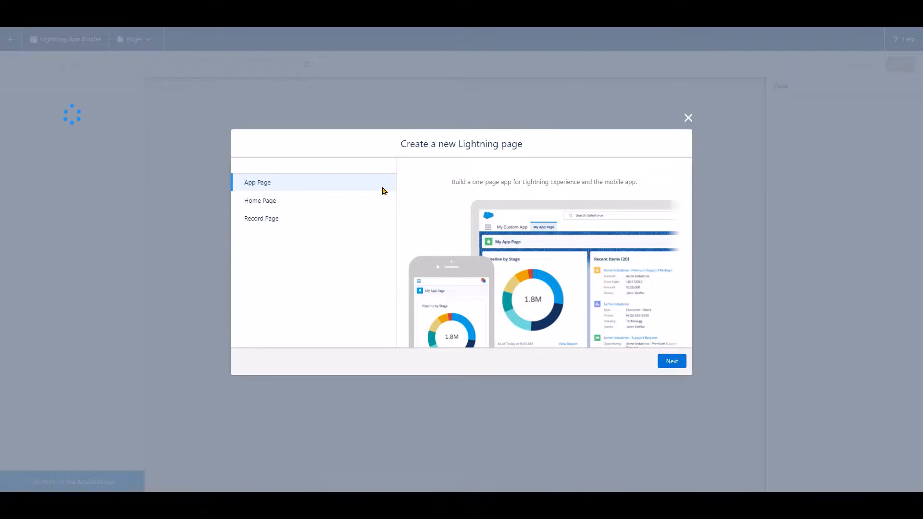
pyautogui.click(303, 201)
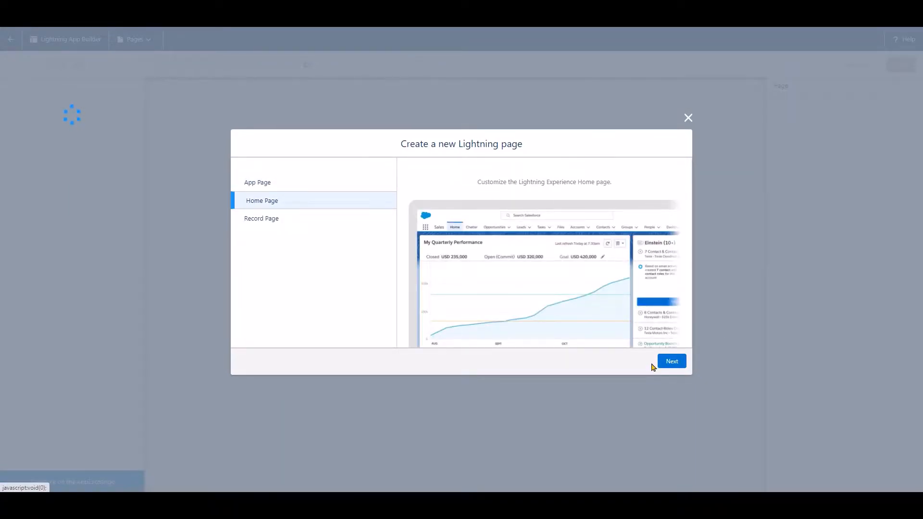
pyautogui.click(668, 365)
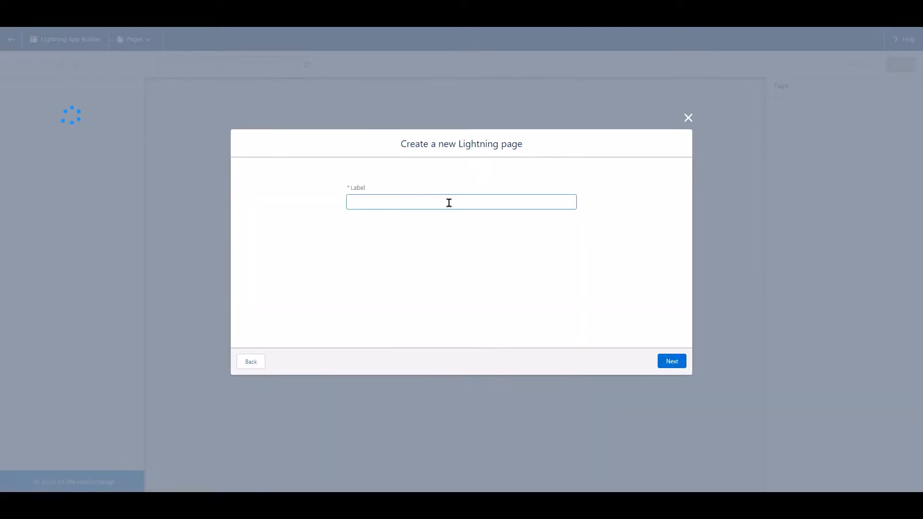
pyautogui.write('Quick Case')
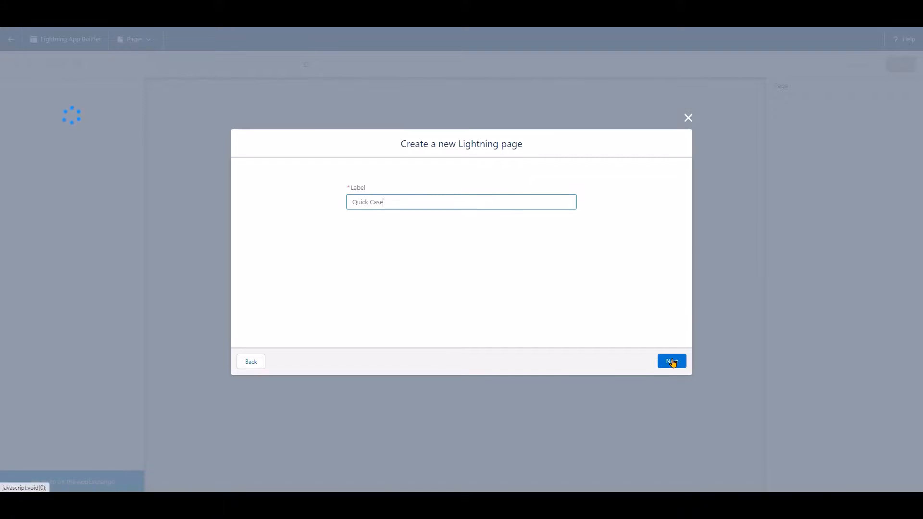
pyautogui.click(672, 362)
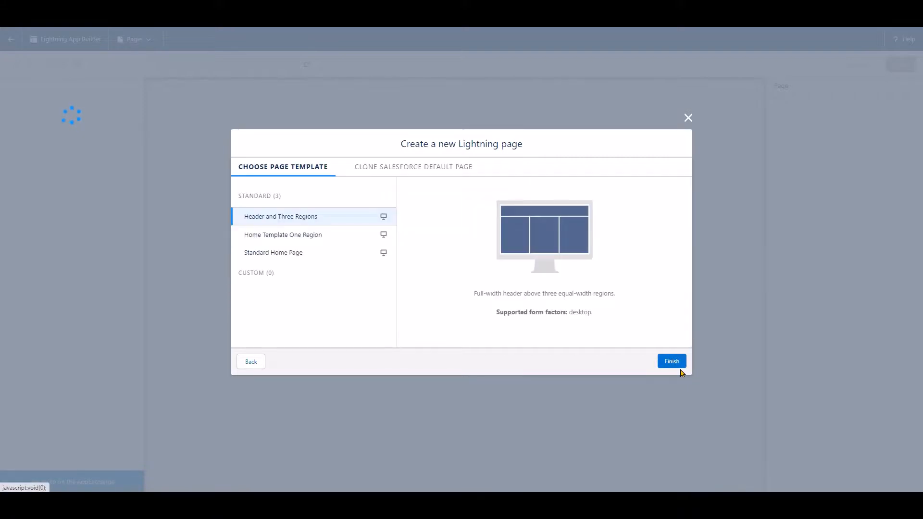
pyautogui.click(432, 173)
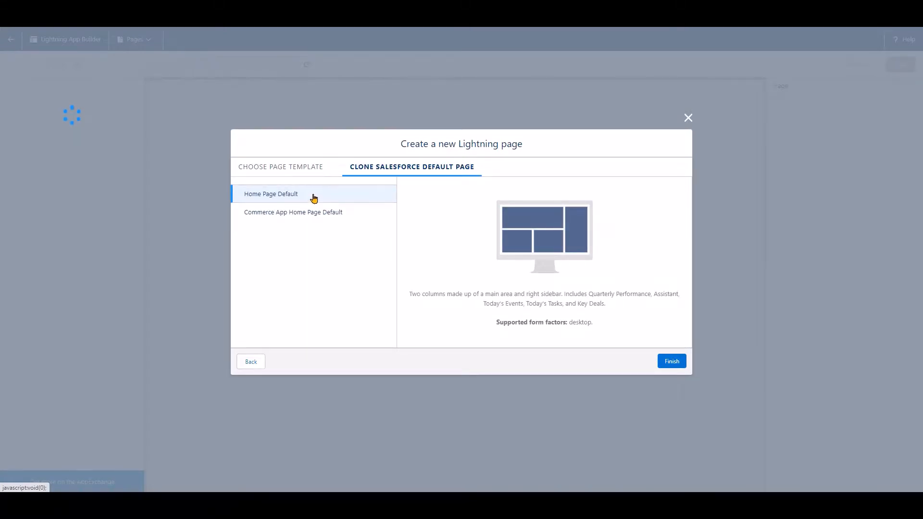
pyautogui.click(678, 362)
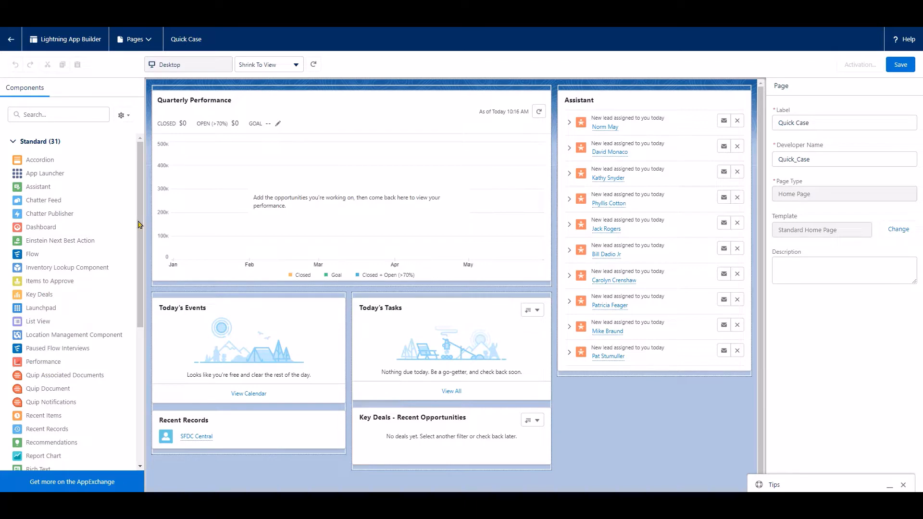
# Add a Flow component above the Assistant on the page and set its flow to Quick Case.
pyautogui.moveTo(52, 254); pyautogui.dragTo(603, 93)
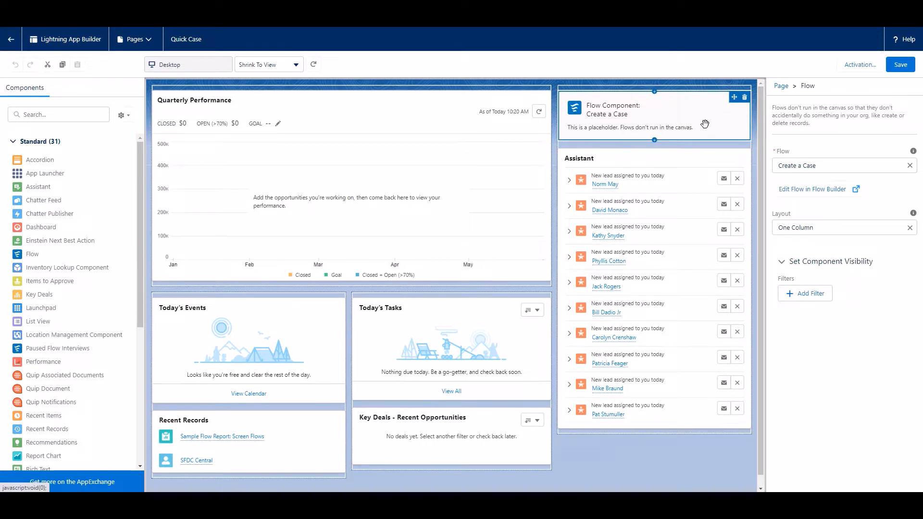
pyautogui.click(897, 165)
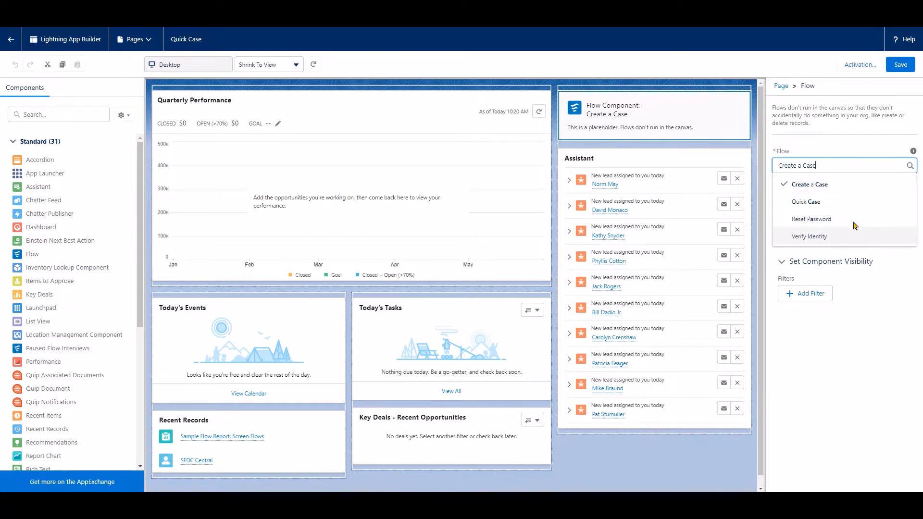
pyautogui.click(855, 205)
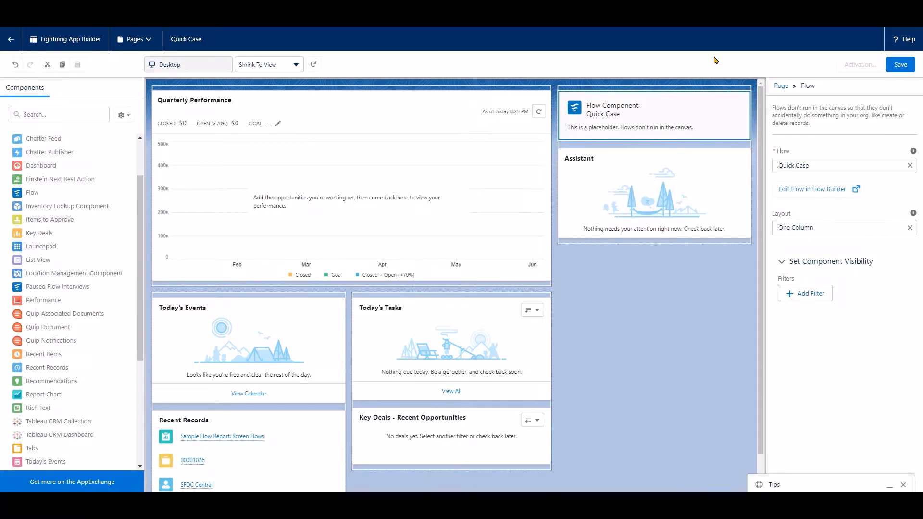
# Save the Quick Case page and activate it as the org default home page.
pyautogui.click(902, 68)
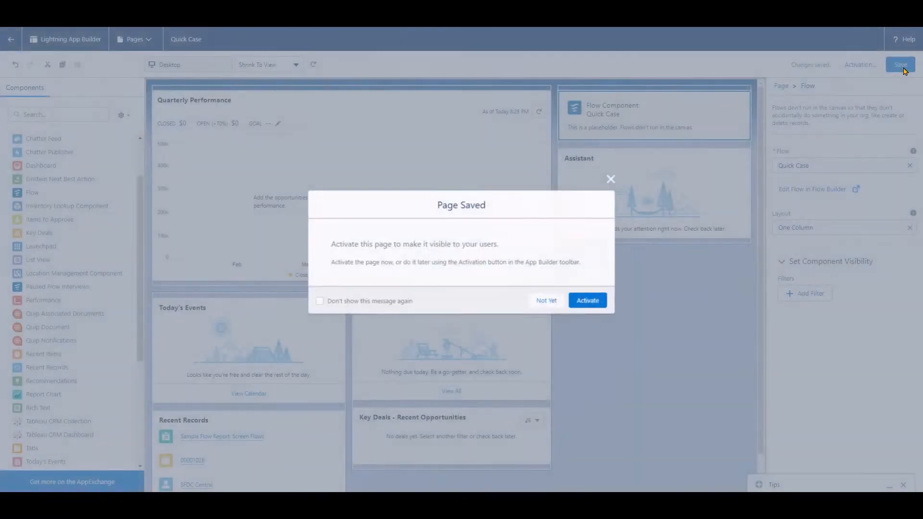
pyautogui.click(590, 311)
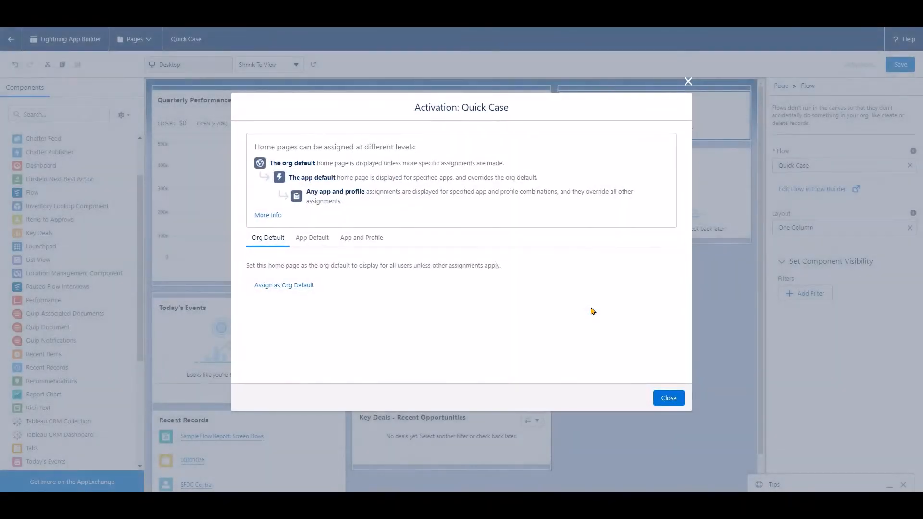
pyautogui.click(290, 287)
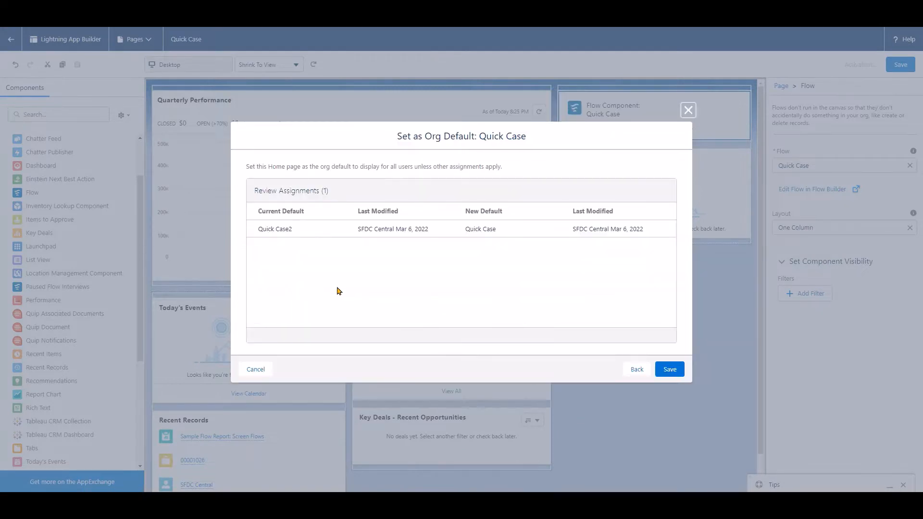
pyautogui.click(669, 370)
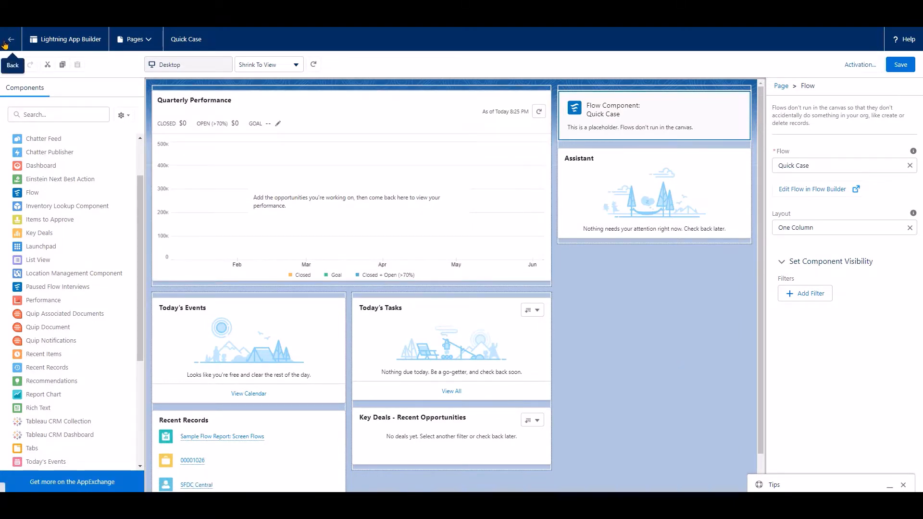
# Leave the page editor and open the Service app.
pyautogui.click(8, 40)
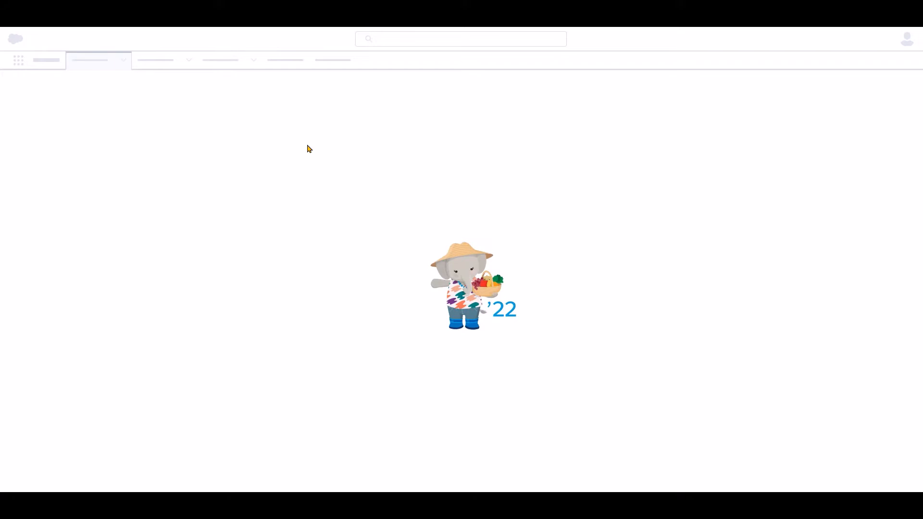
pyautogui.click(16, 61)
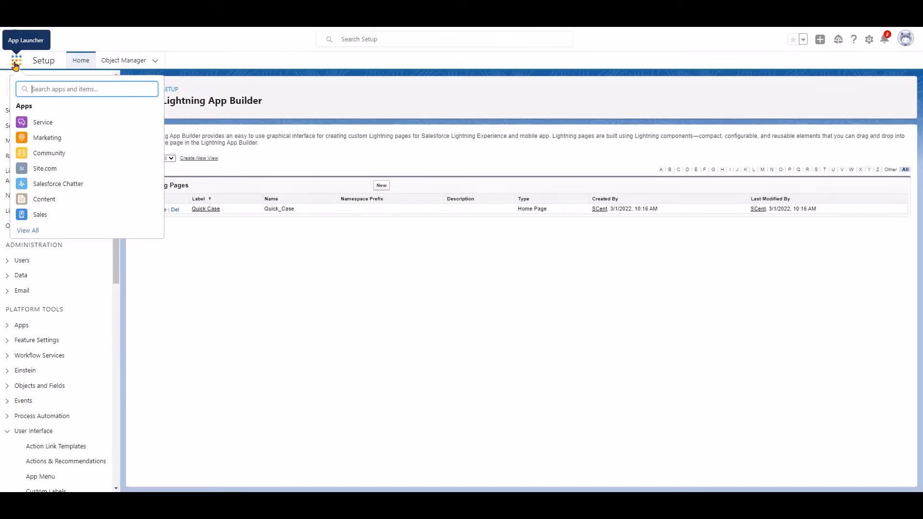
pyautogui.click(42, 122)
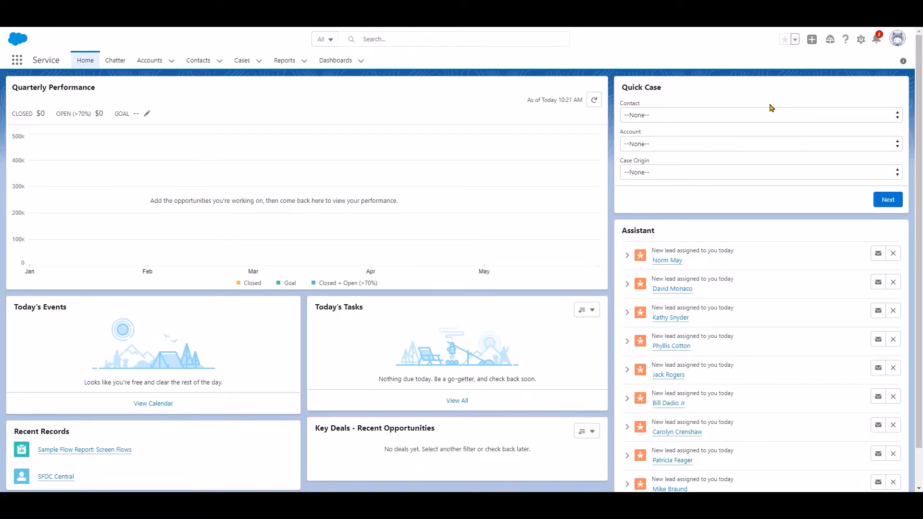
# Submit the Quick Case form with a contact, account Burlington Textiles Corp of America and origin Web, and open the linked case.
pyautogui.click(842, 116)
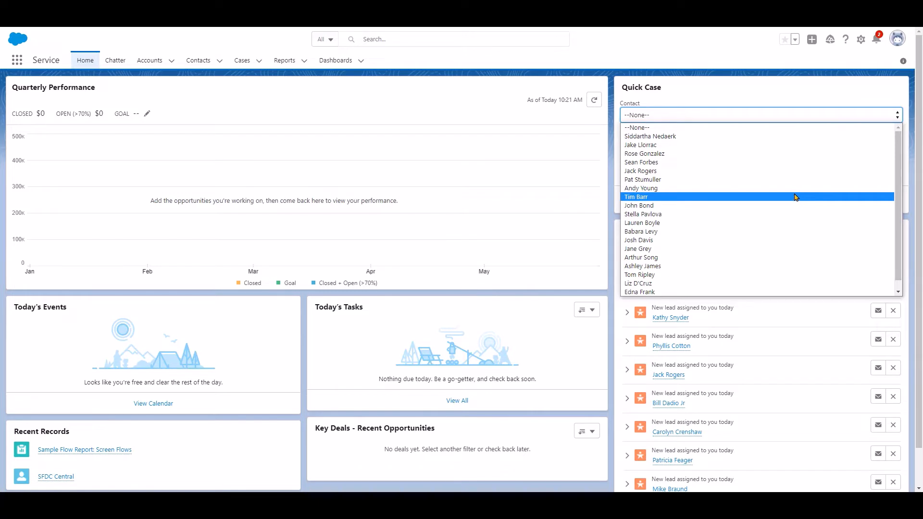
pyautogui.click(795, 196)
pyautogui.click(721, 144)
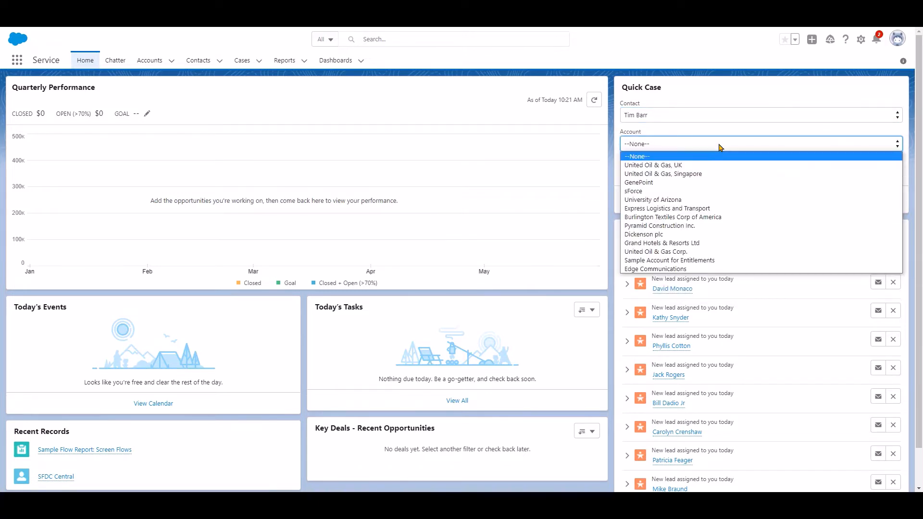
pyautogui.click(716, 217)
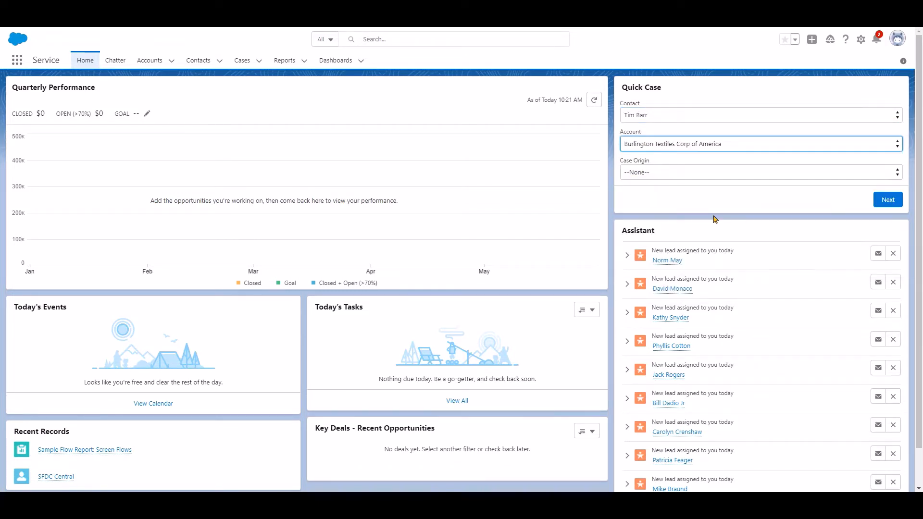
pyautogui.click(718, 172)
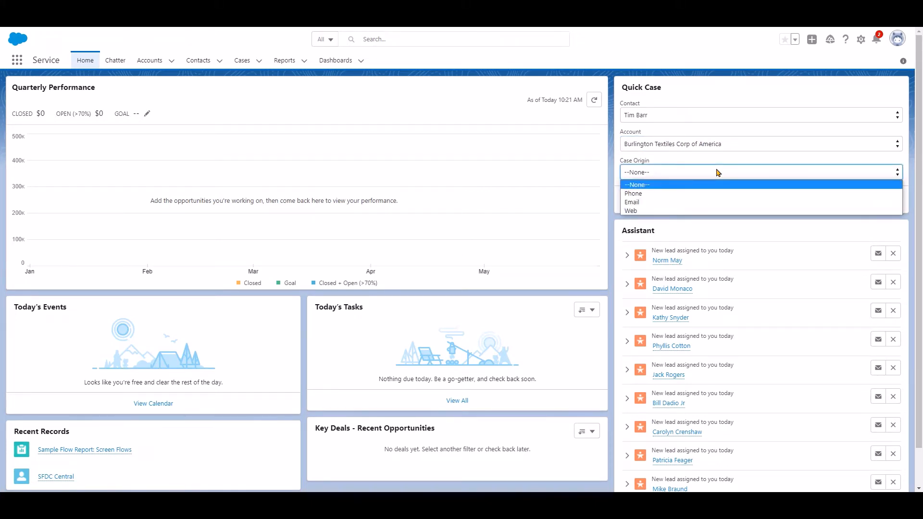
pyautogui.click(708, 212)
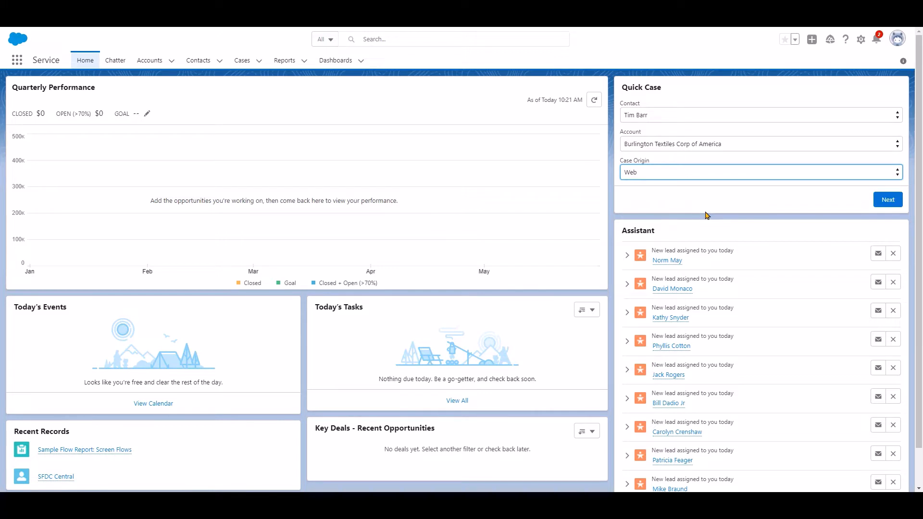
pyautogui.click(887, 204)
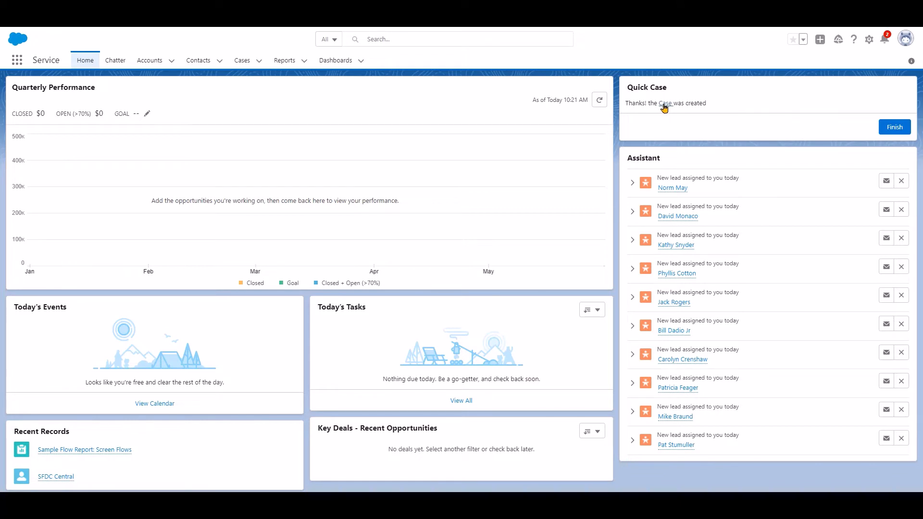
pyautogui.click(666, 104)
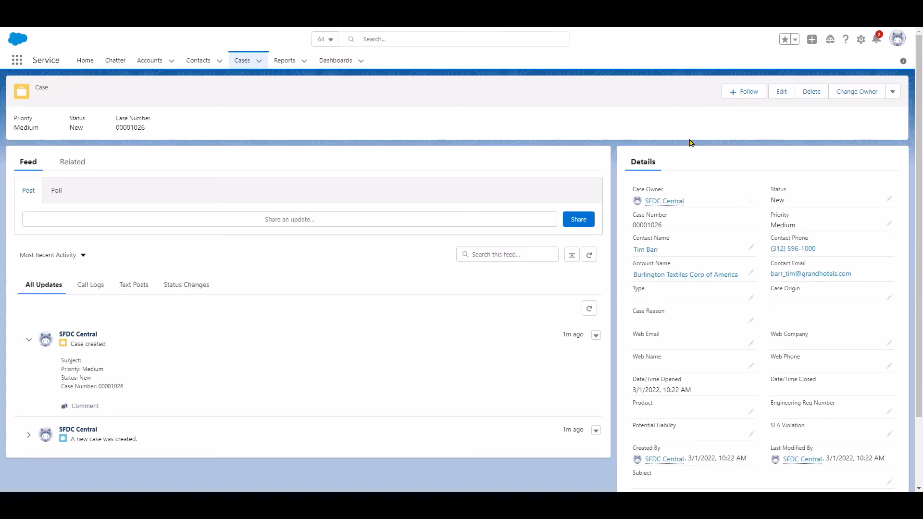